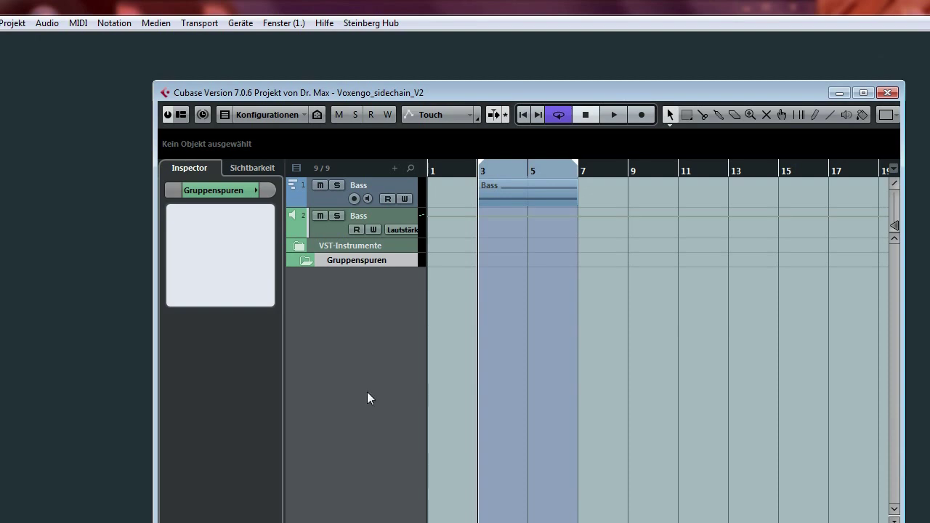
- Open the MixConsole with F3 and restore it from full screen to a window
key("F3")
left_click(907, 24)
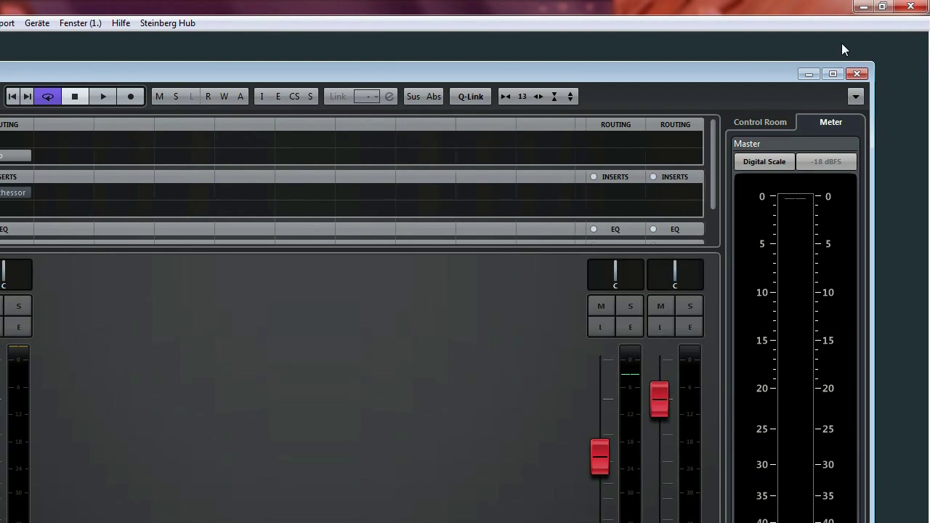
left_click_drag(383, 71, 403, 66)
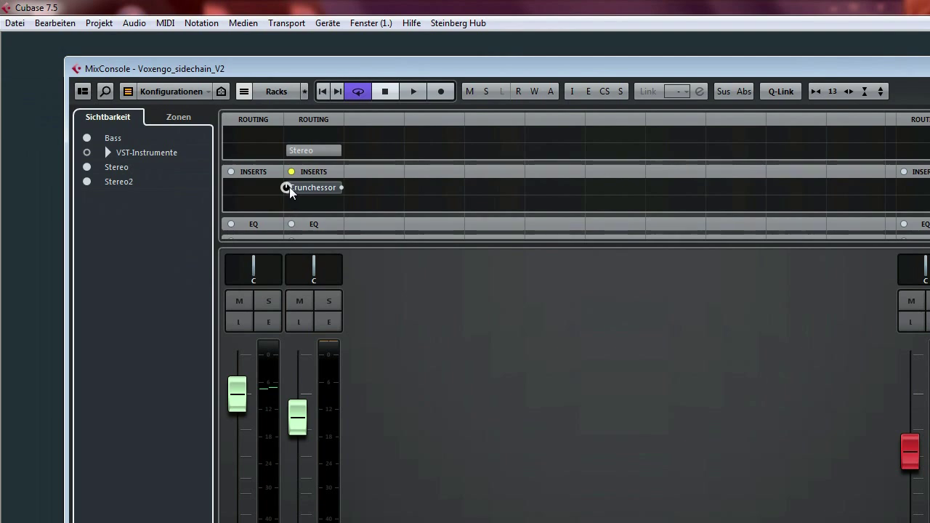
- Re-enable the Drums inserts and inspect the Crunchessor editor before closing it
left_click(286, 187)
left_click(305, 189)
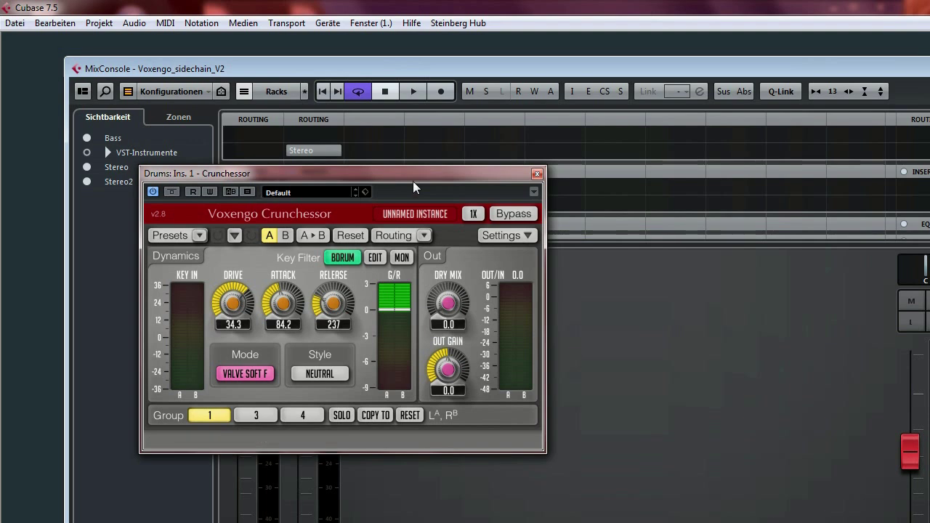
left_click_drag(475, 174, 504, 179)
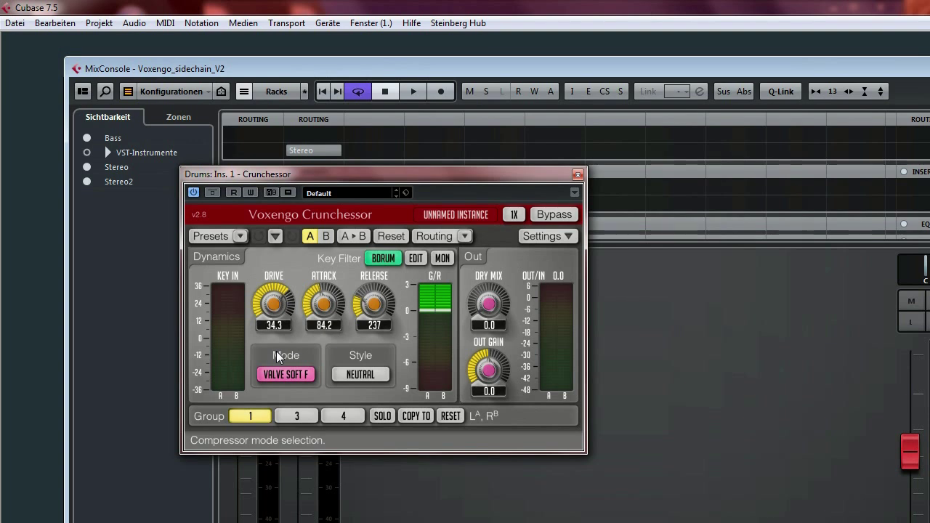
mouse_move(462, 175)
left_mouse_down()
mouse_move(464, 154)
mouse_move(453, 180)
left_mouse_up()
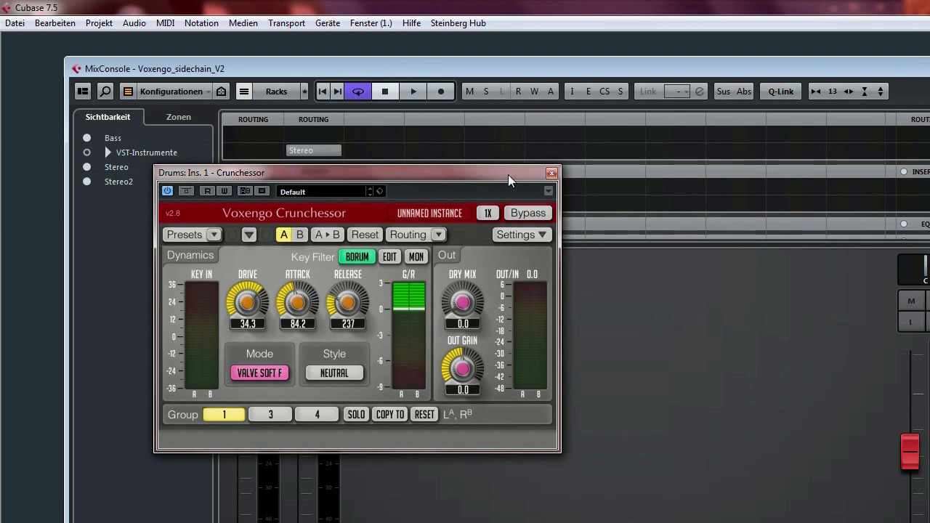
left_click(551, 173)
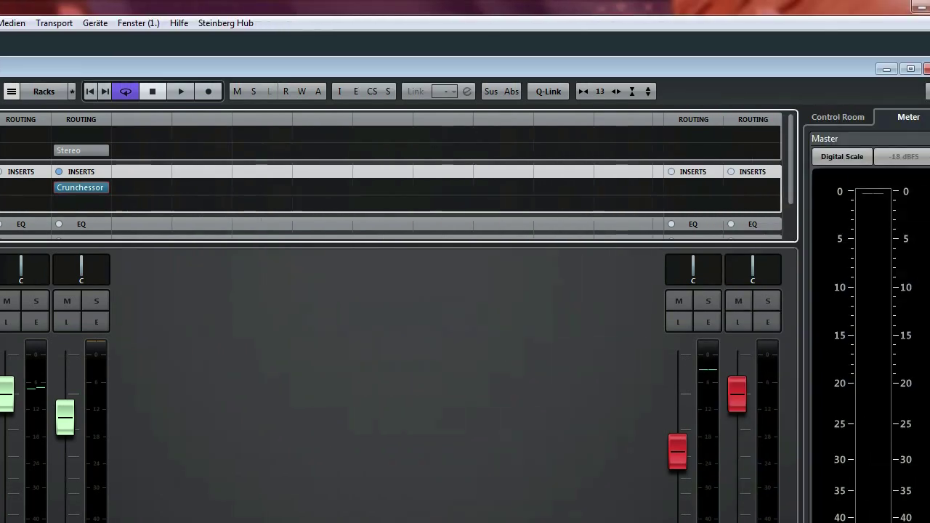
- Restore the mixer to a window over the project and play back the mix briefly
left_click(910, 69)
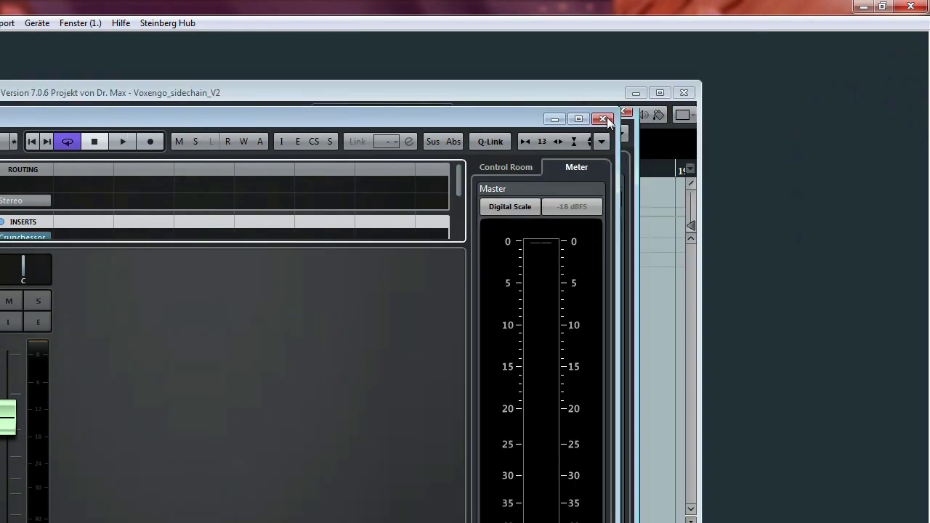
left_click_drag(608, 120, 598, 229)
left_click_drag(295, 228, 433, 142)
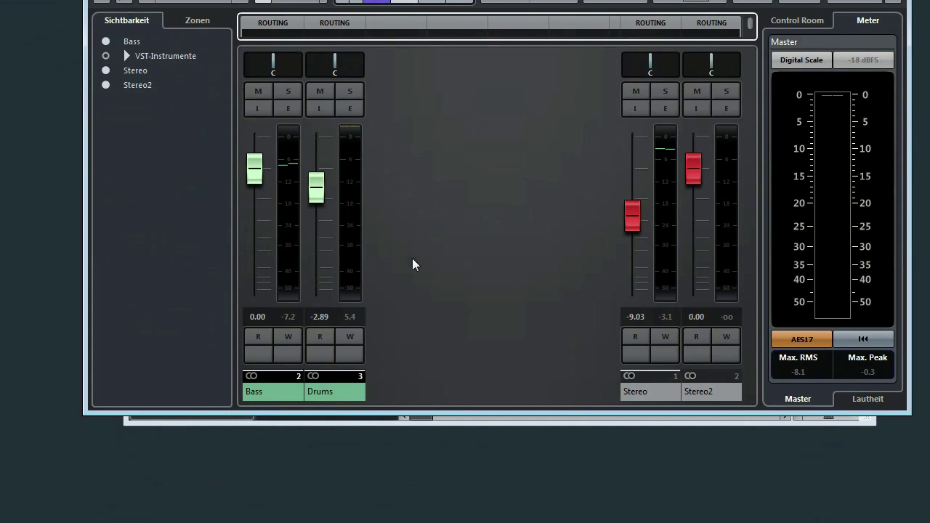
key("space")
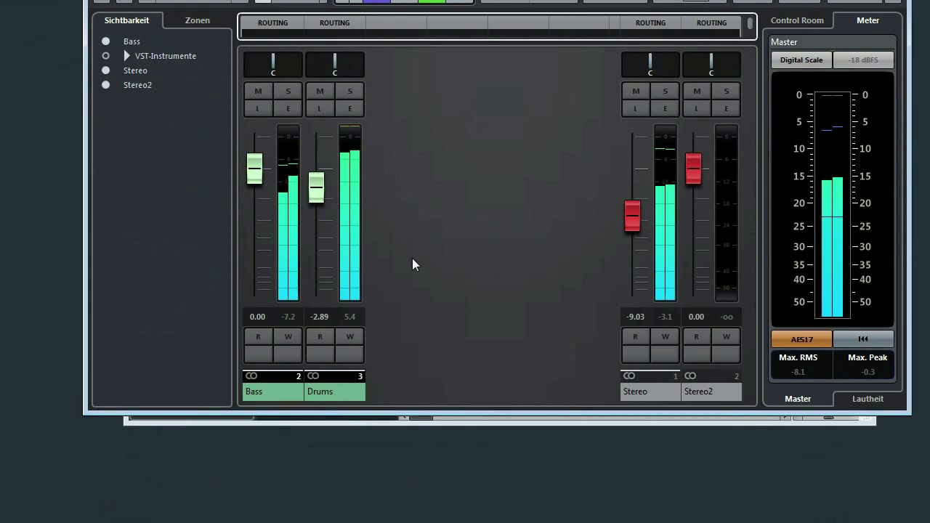
key("space")
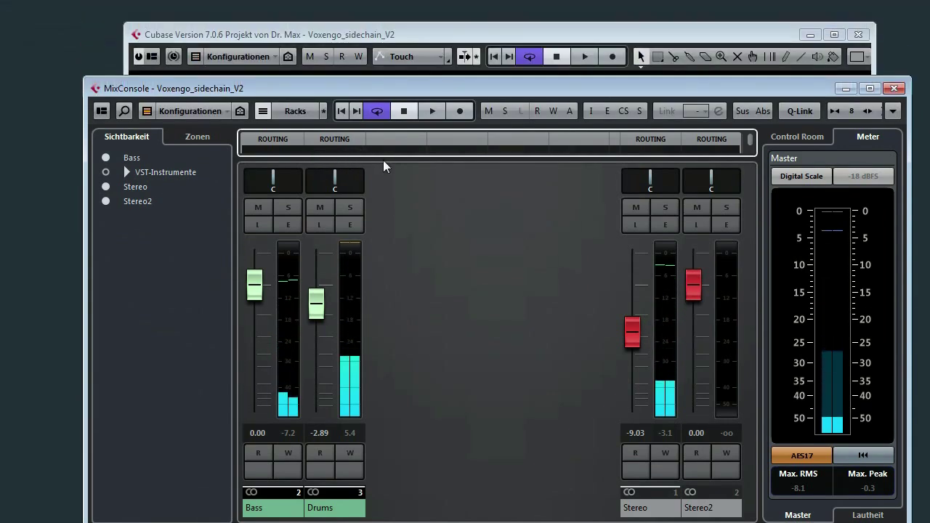
- Route the Bass output to Stereo, bypass Drums' Crunchessor, and play to compare
left_click(383, 160)
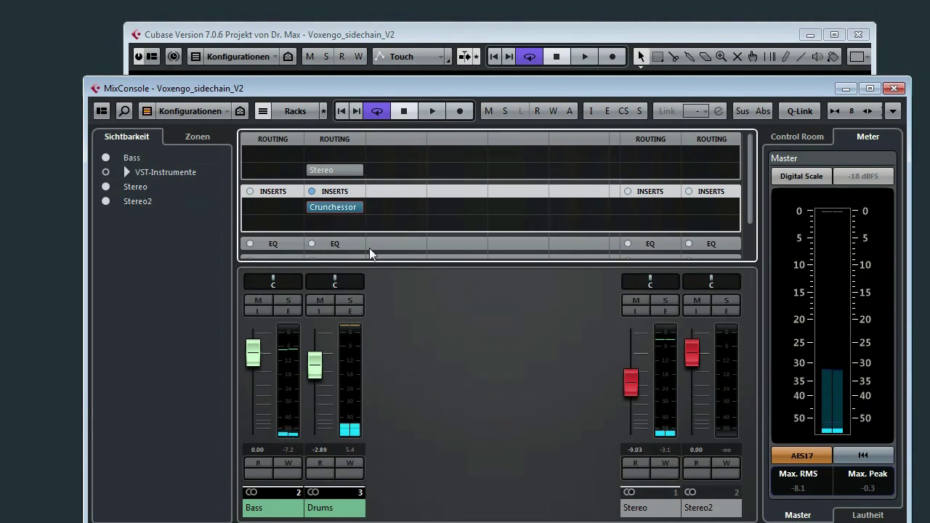
left_click(300, 172)
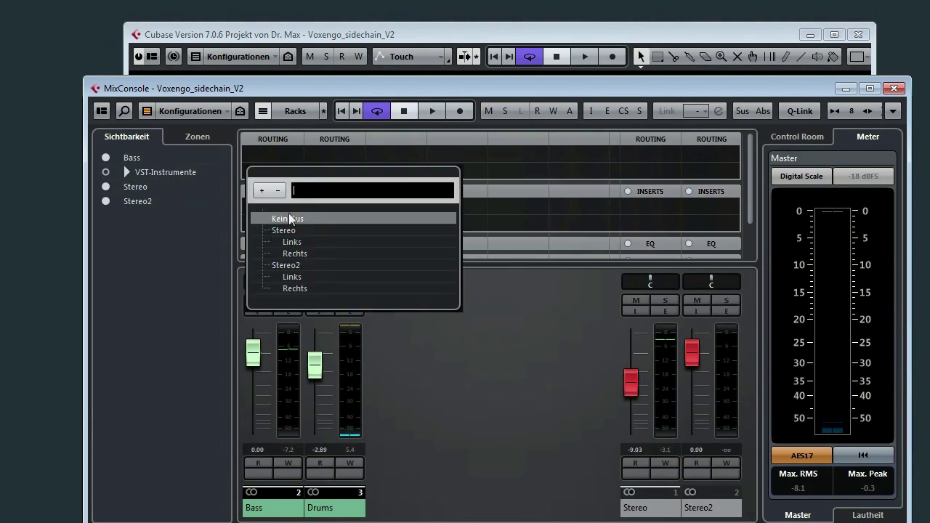
left_click(287, 231)
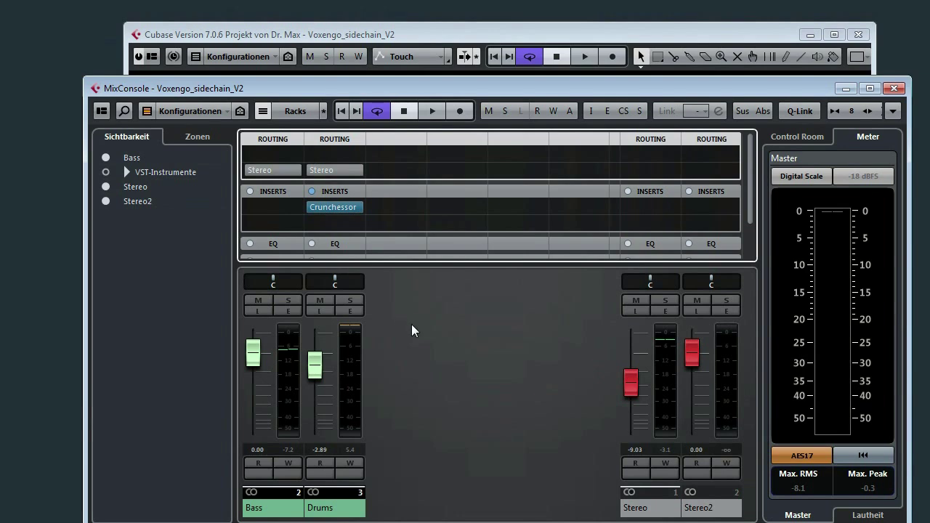
left_click(305, 207)
key("space")
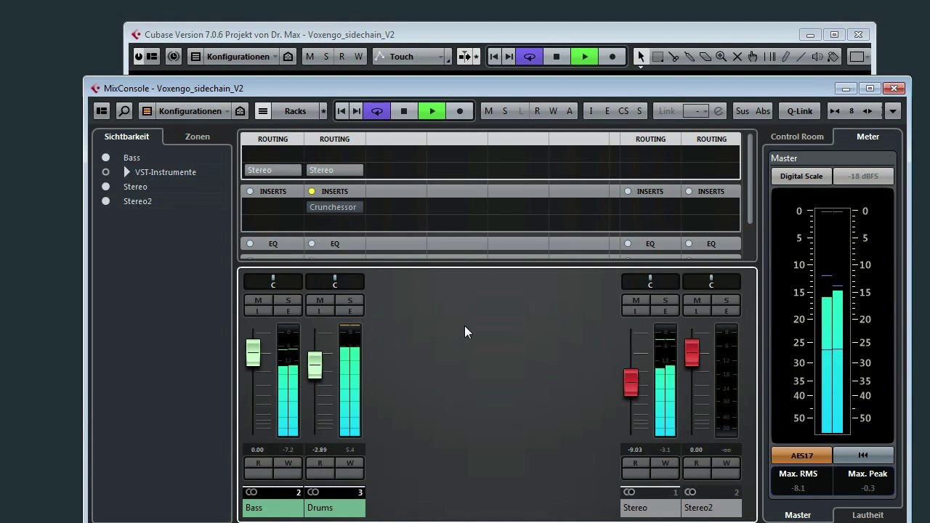
key("space")
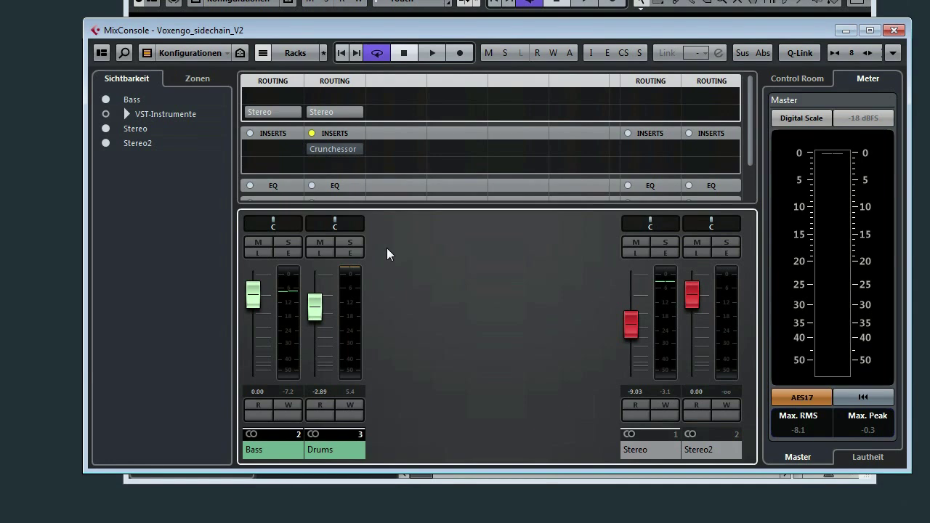
- Add a group channel named BassGRP from the mixer's context menu
right_click(394, 251)
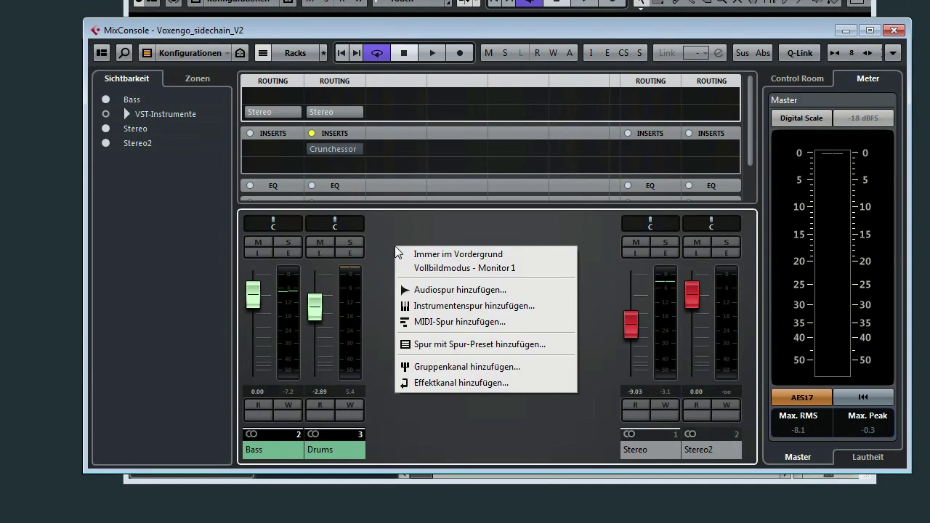
left_click(441, 369)
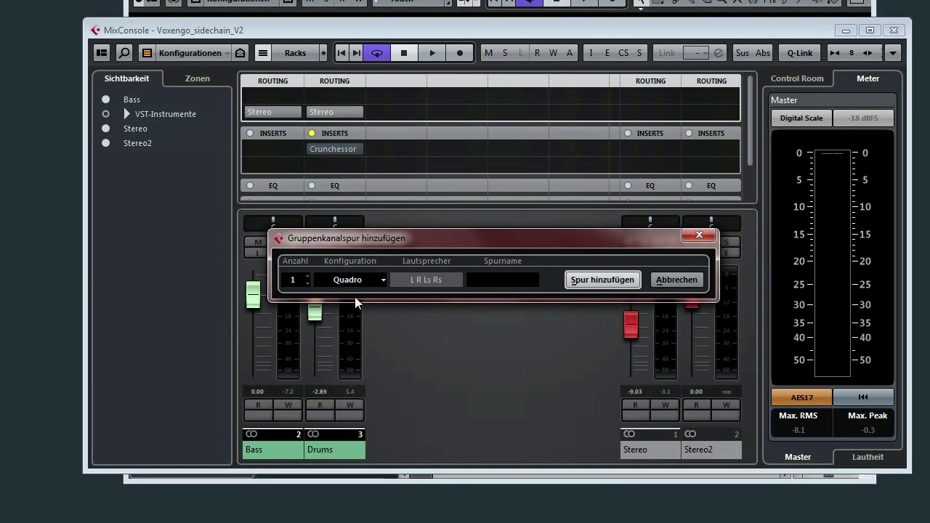
left_click(666, 283)
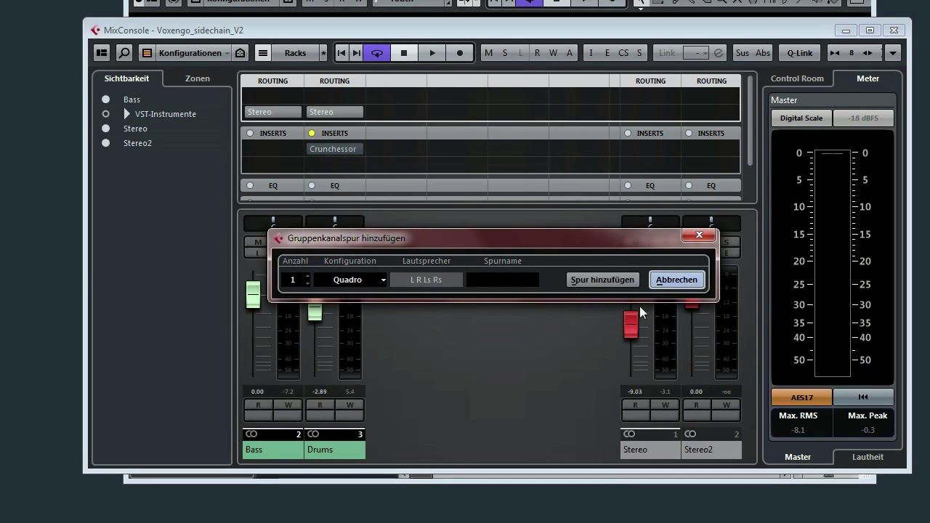
left_click(511, 283)
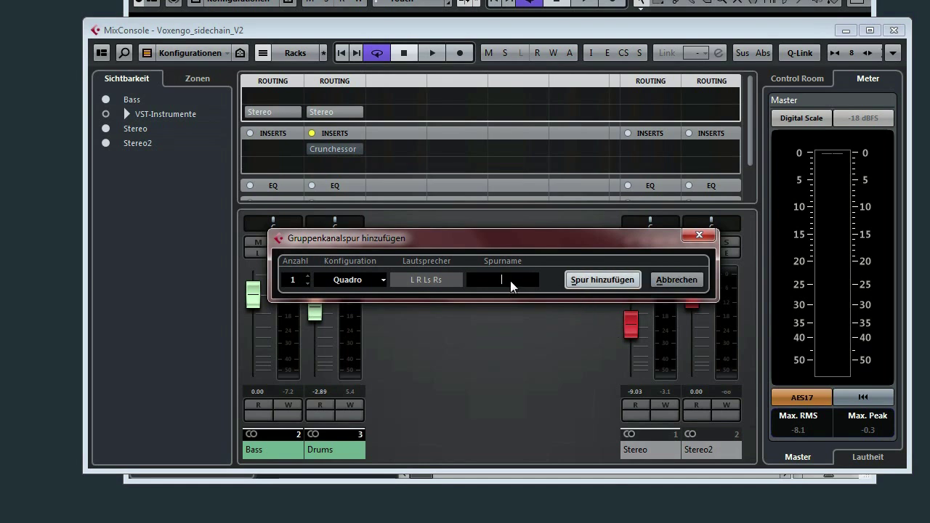
type("BassGRP")
key("Return")
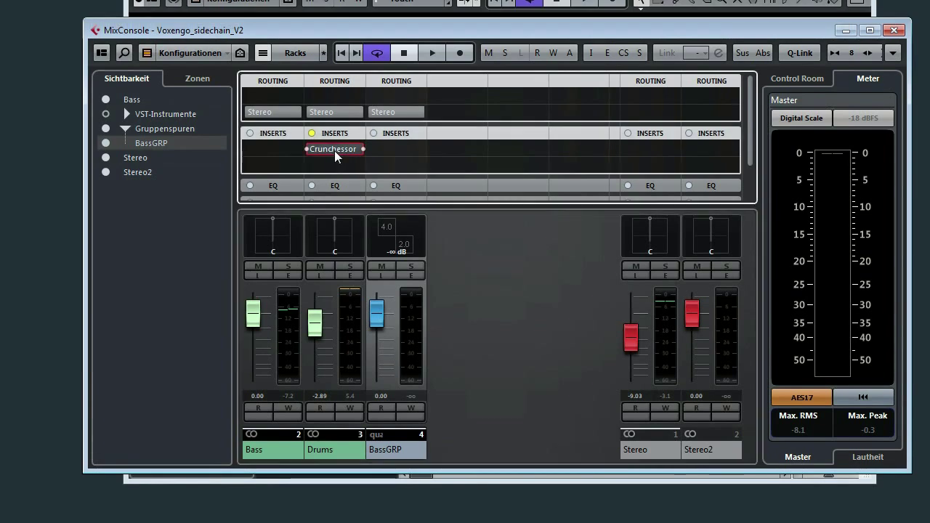
- Move the Crunchessor insert from Drums onto BassGRP and activate it
left_click(333, 90)
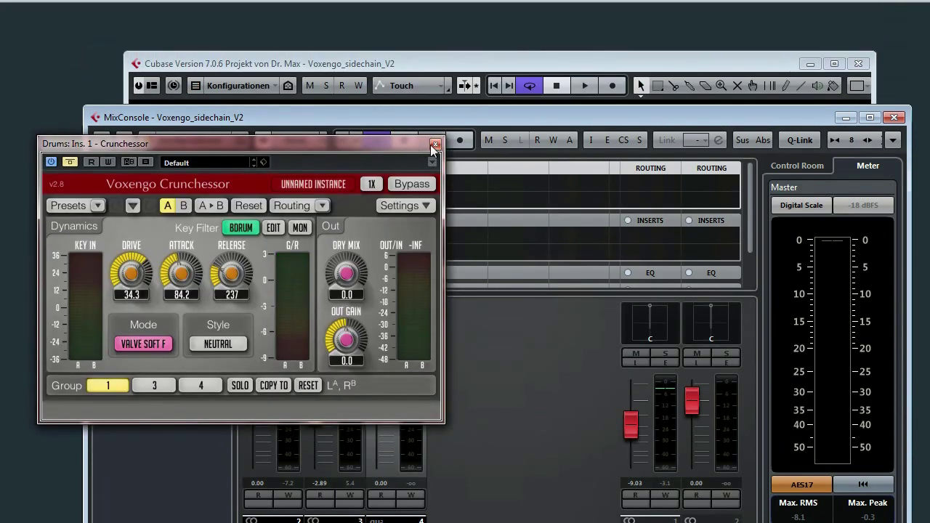
left_click(434, 145)
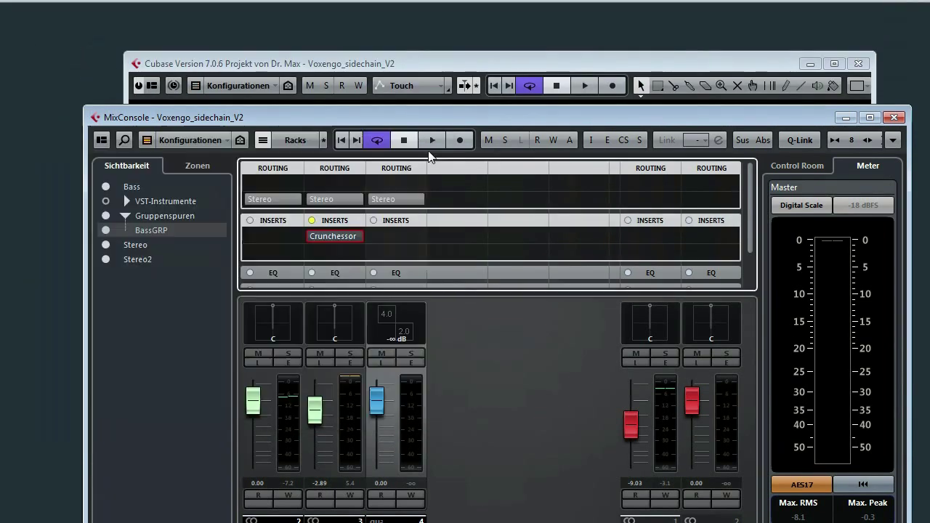
left_click_drag(338, 236, 382, 241)
left_click(368, 238)
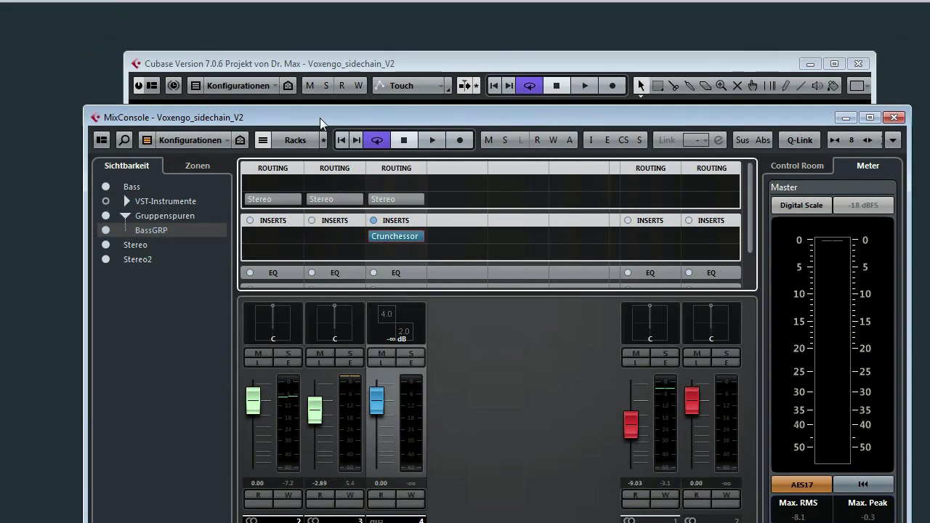
- Set the Bass channel's output routing to Gruppen - BassGRP
left_click_drag(320, 118, 321, 91)
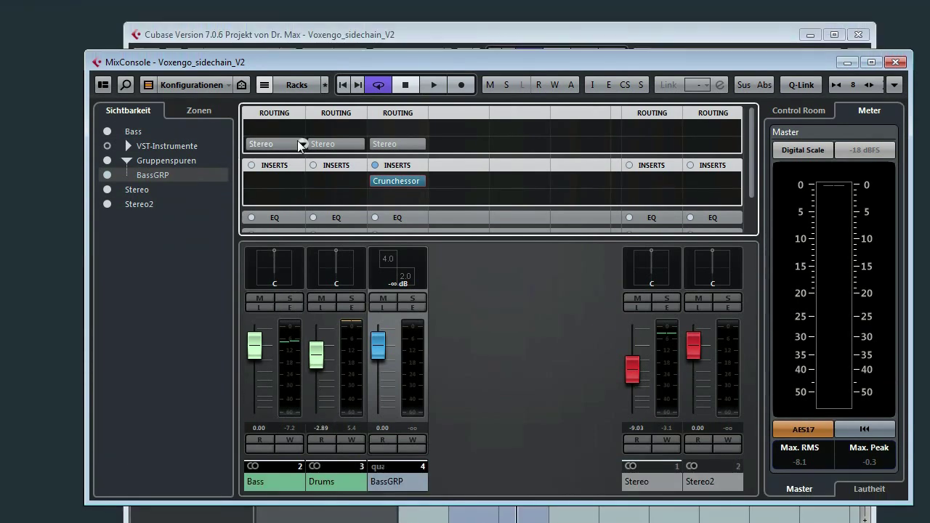
left_click(298, 171)
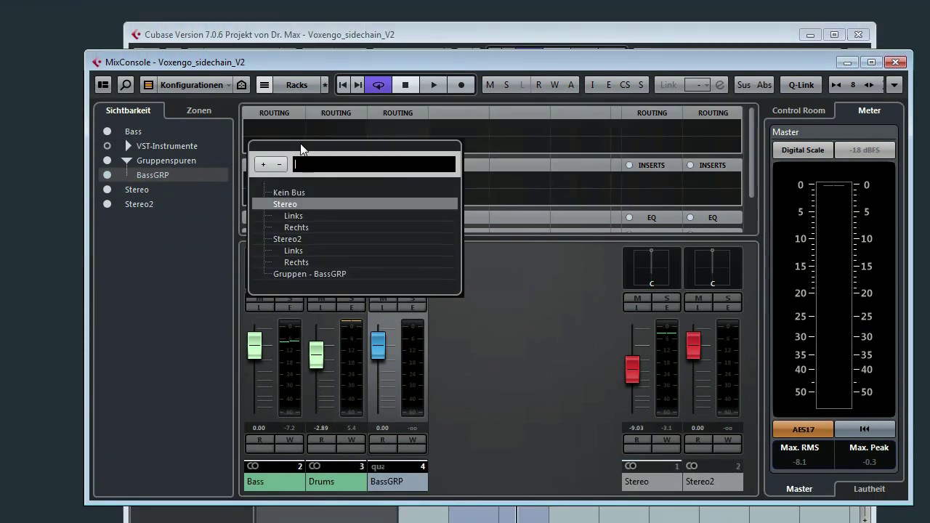
left_click(321, 273)
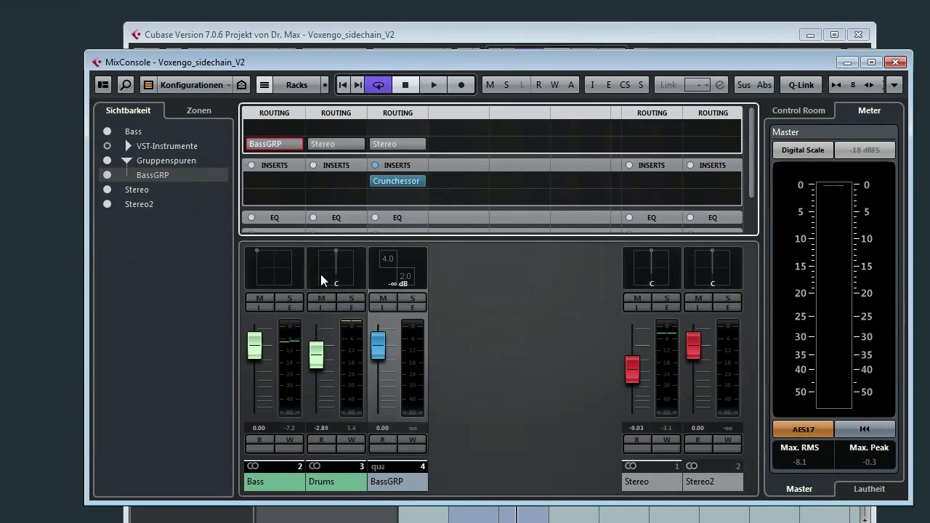
left_click(476, 344)
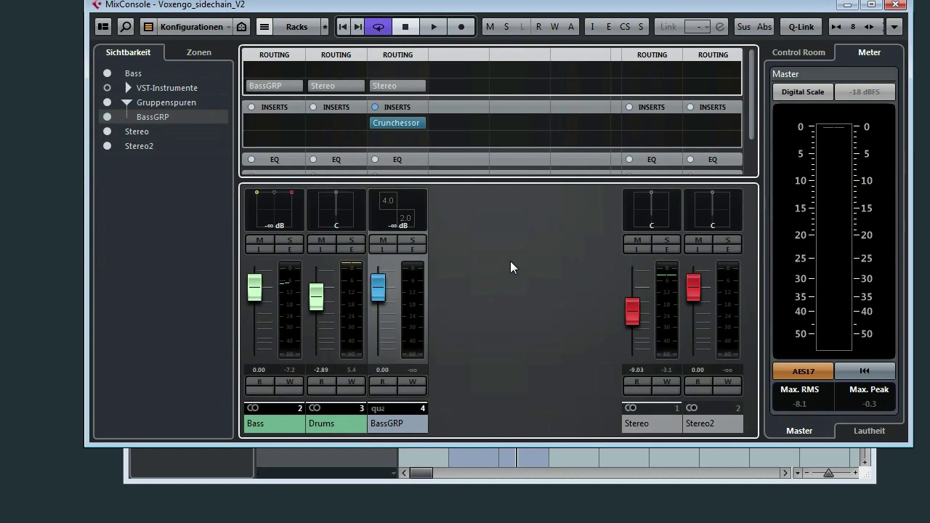
- Play with BassGRP in Listen mode and Crunchessor MON enabled, then close it and stop
key("space")
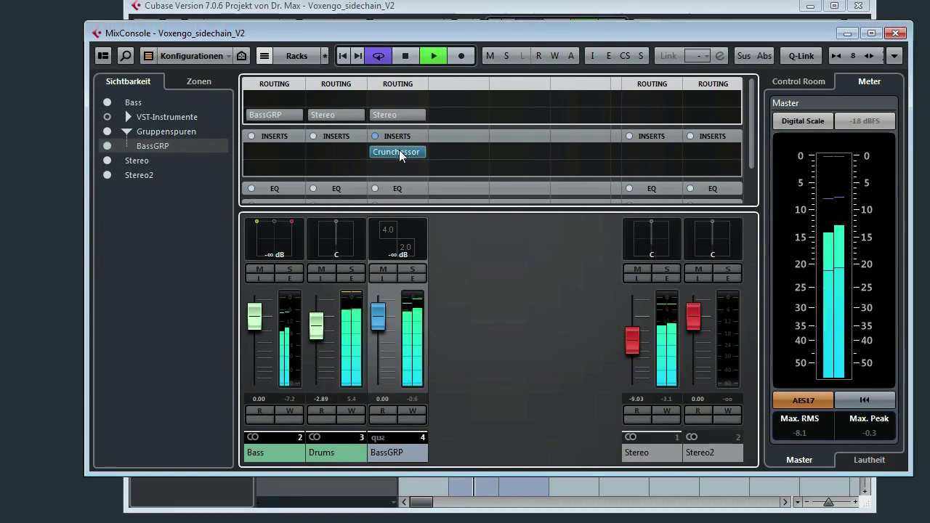
left_click(399, 122)
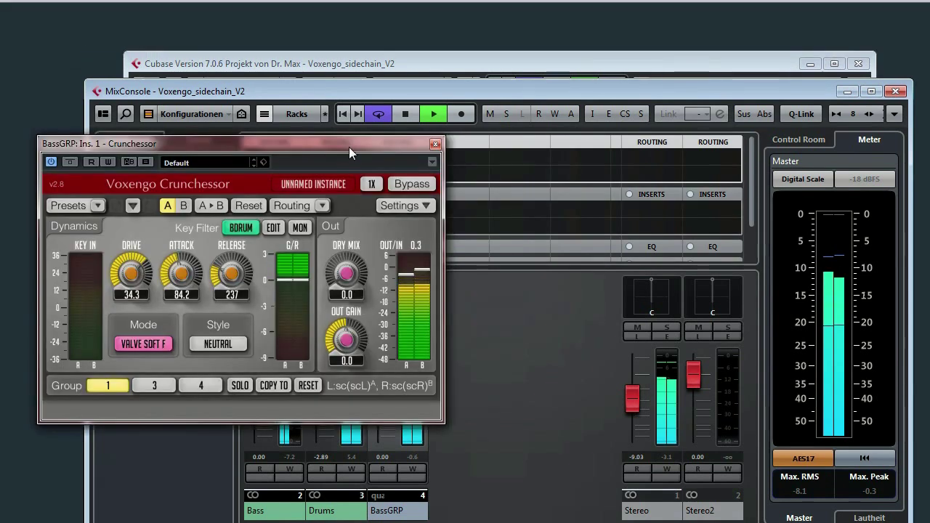
left_click_drag(348, 147, 763, 154)
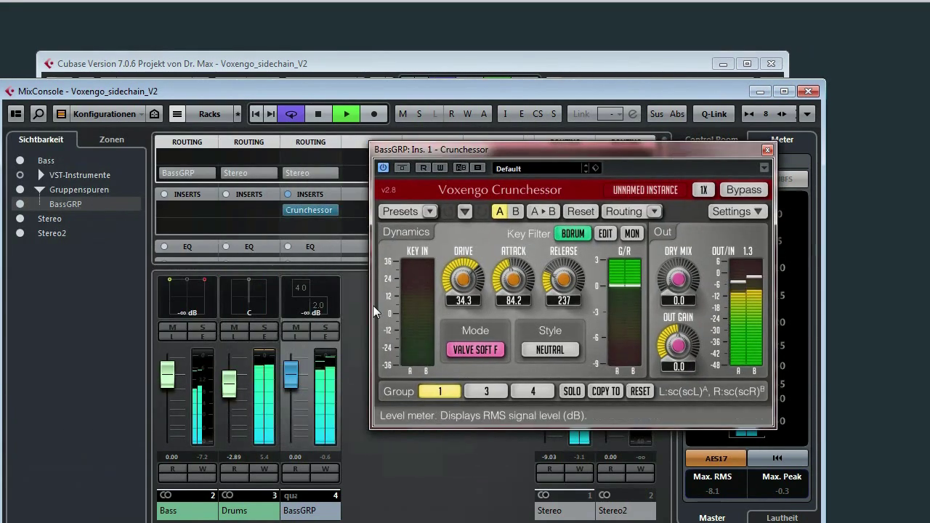
left_click(378, 336)
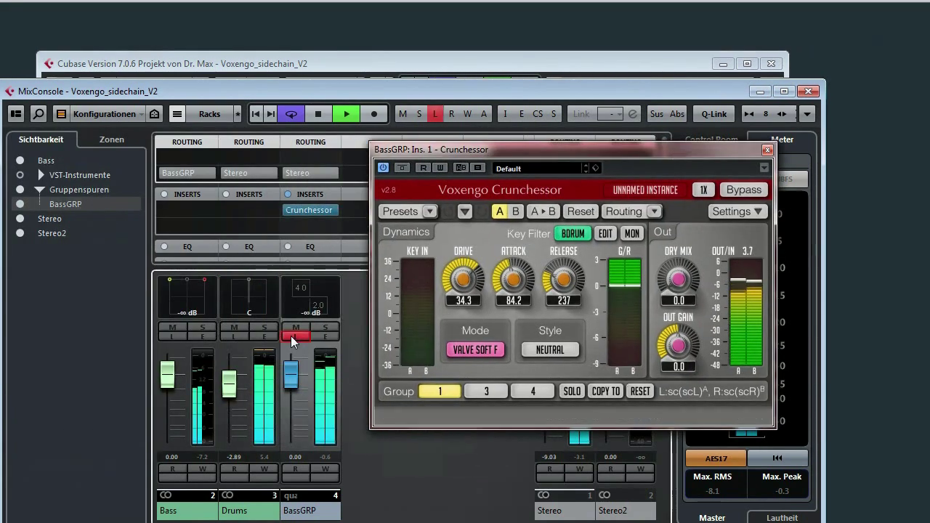
left_click(632, 233)
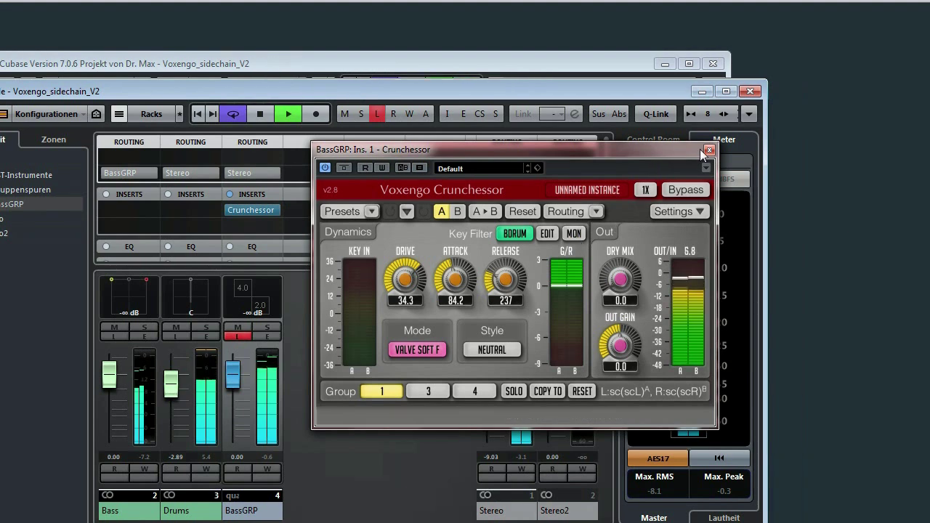
left_click(767, 150)
key("space")
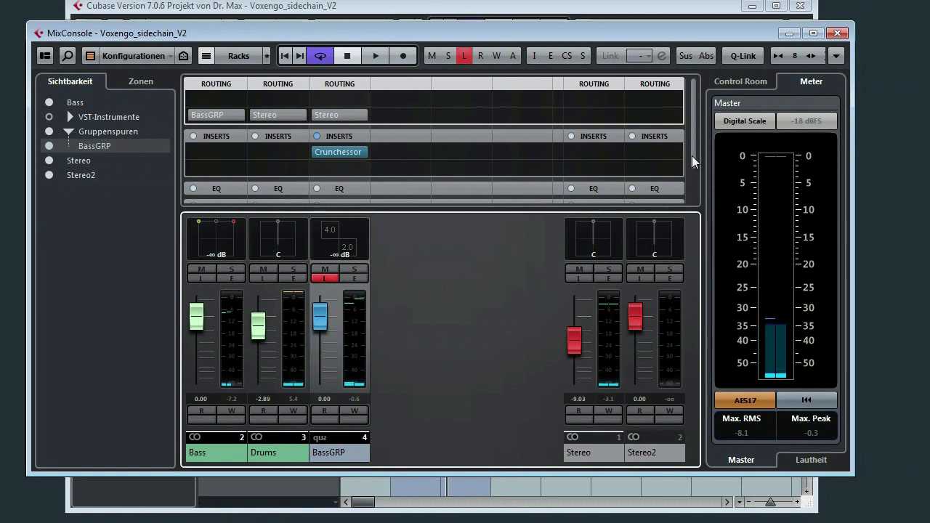
- Add an enabled Drums send to Gruppen - BassGRP and resume playback
left_click_drag(692, 155, 693, 195)
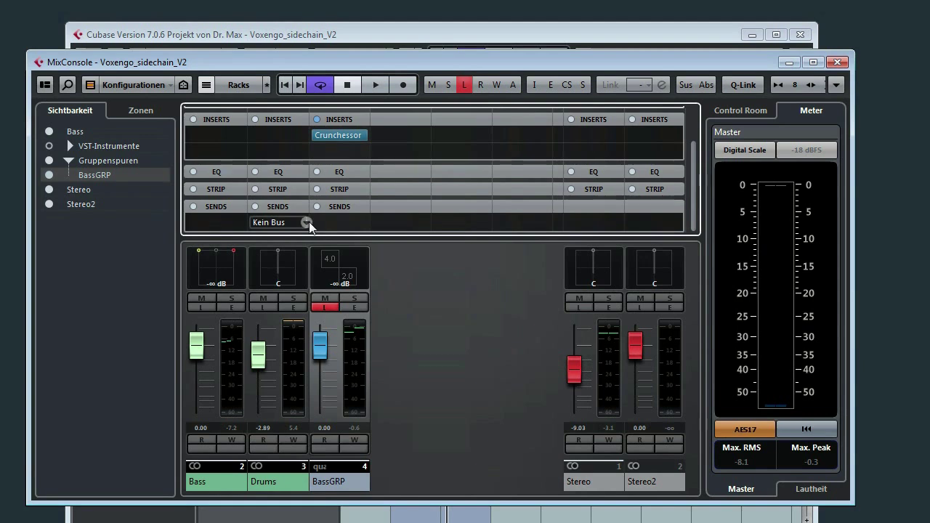
left_click(308, 223)
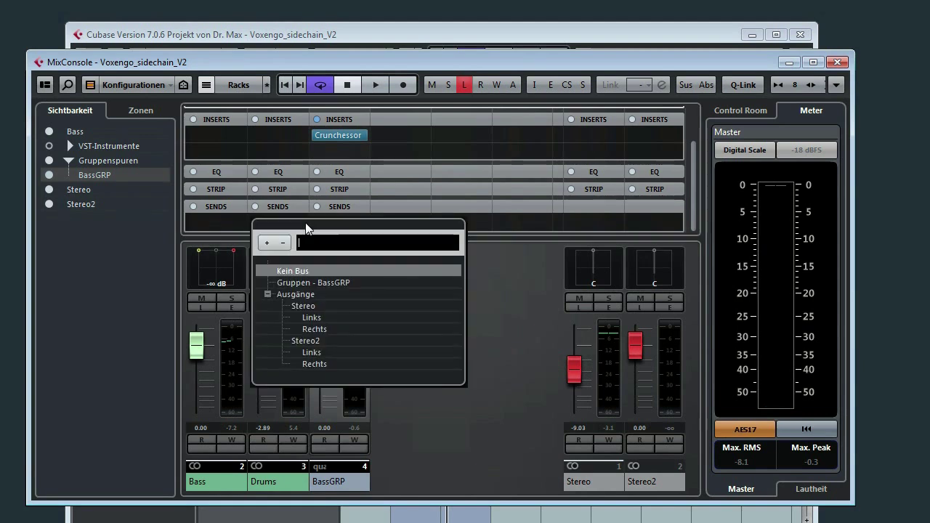
left_click(293, 281)
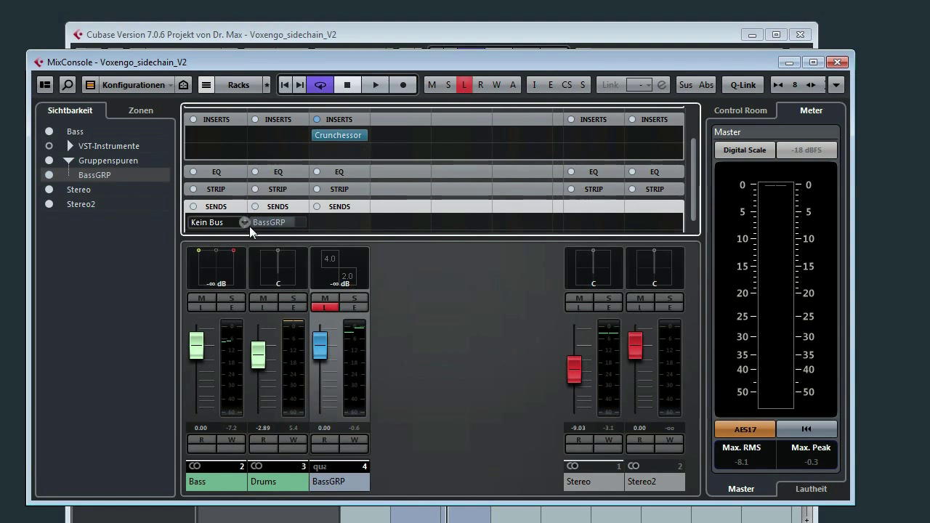
left_click(247, 222)
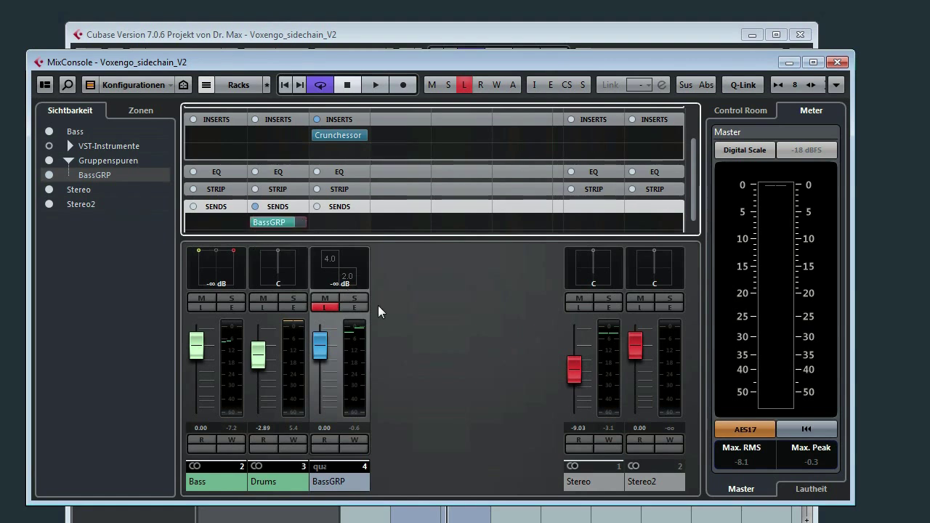
left_click(437, 340)
- During playback, open BassGRP's Crunchessor, enable MON, and turn BassGRP's Listen back on
key("space")
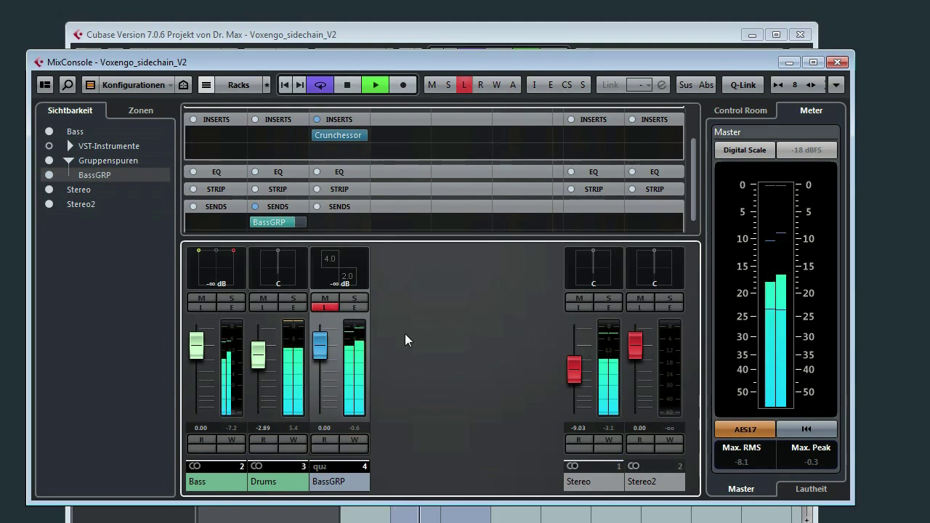
left_click(324, 307)
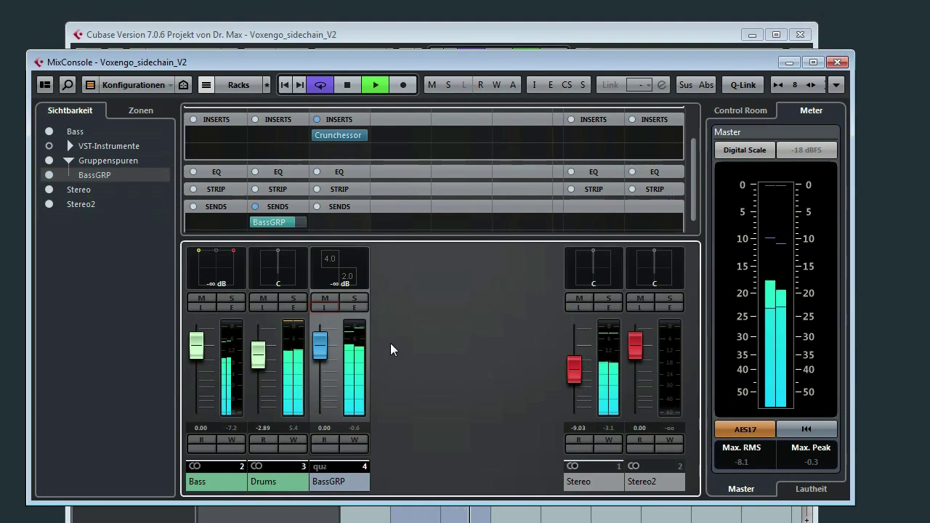
left_click(328, 135)
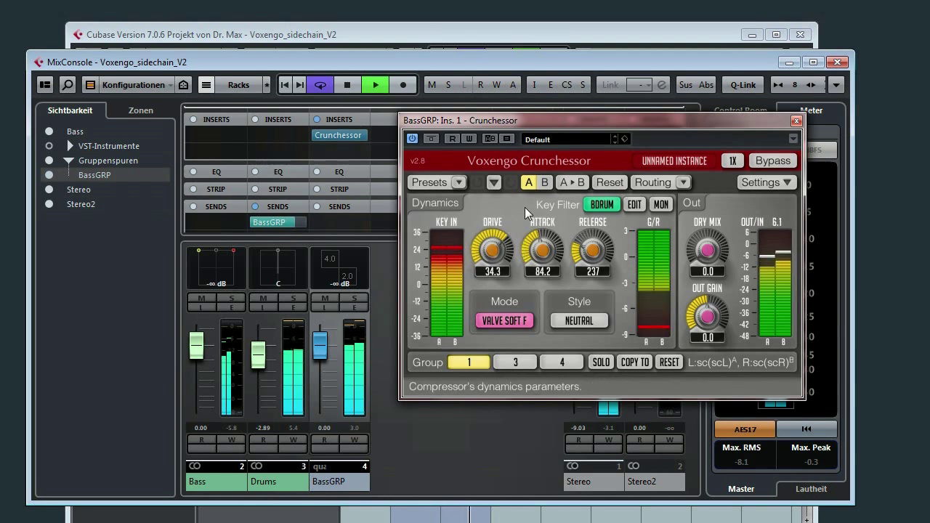
left_click(661, 206)
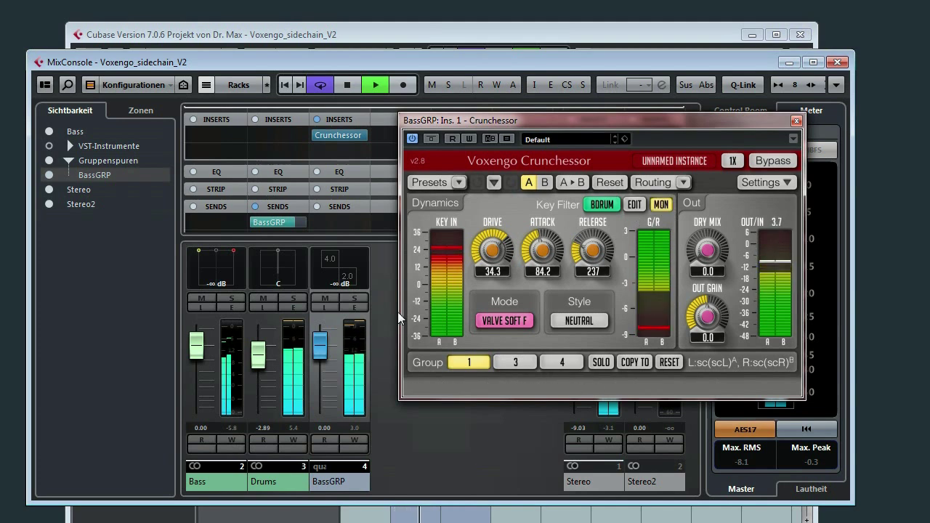
left_click(320, 308)
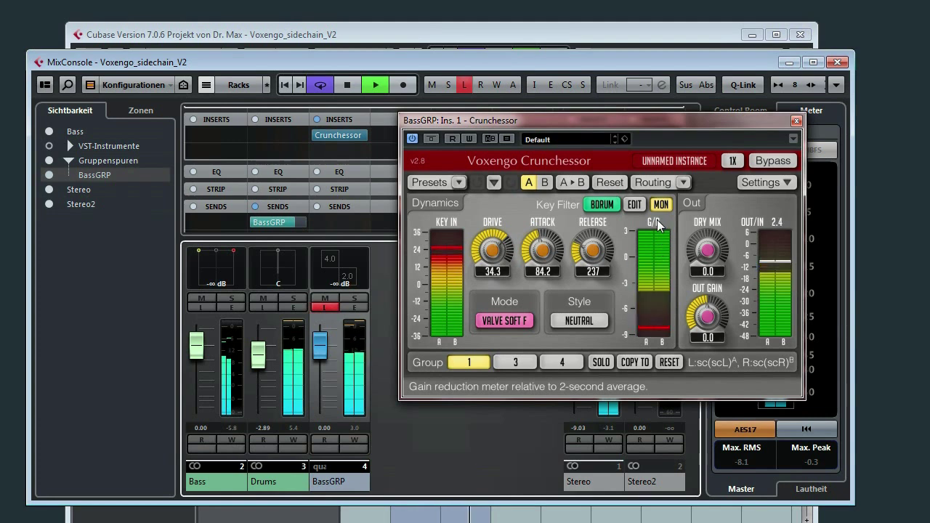
- Switch the Crunchessor Key Filter to OFF, then back to BDRUM, and stop playback
left_click(601, 206)
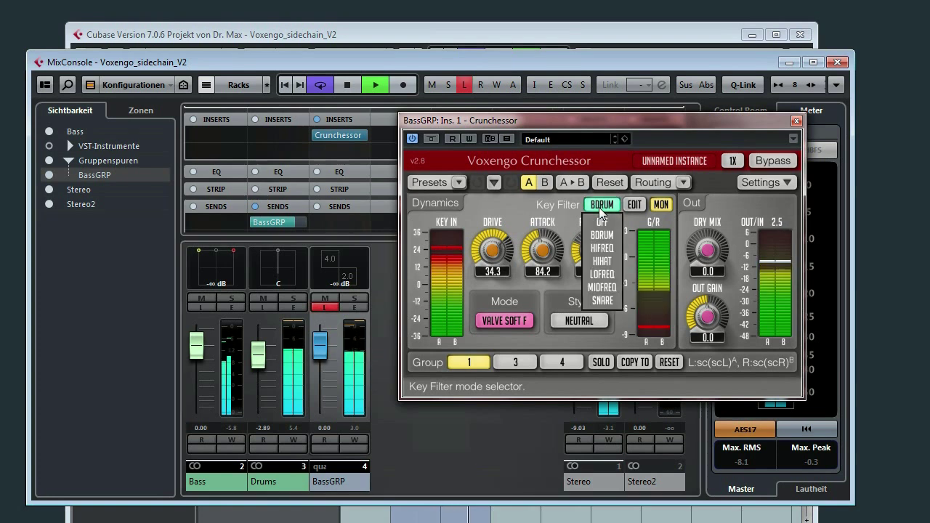
left_click(600, 222)
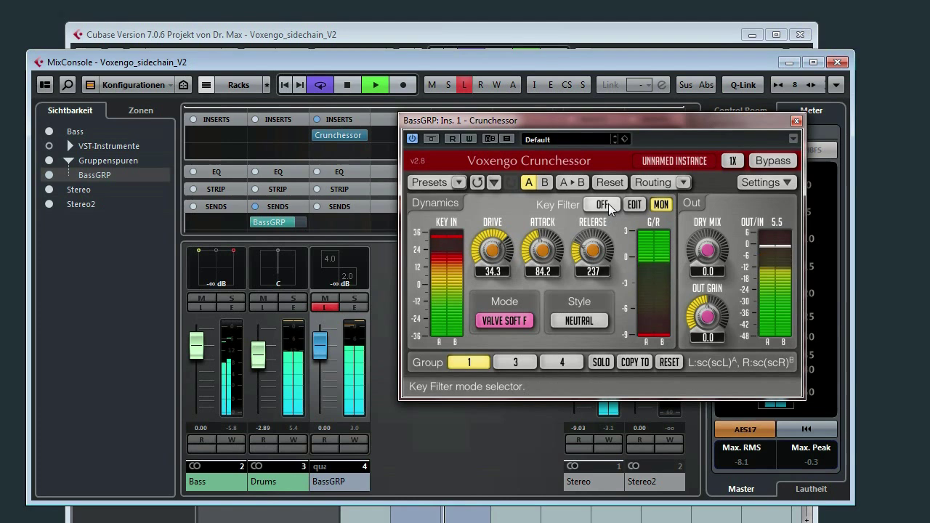
left_click(604, 204)
left_click(603, 234)
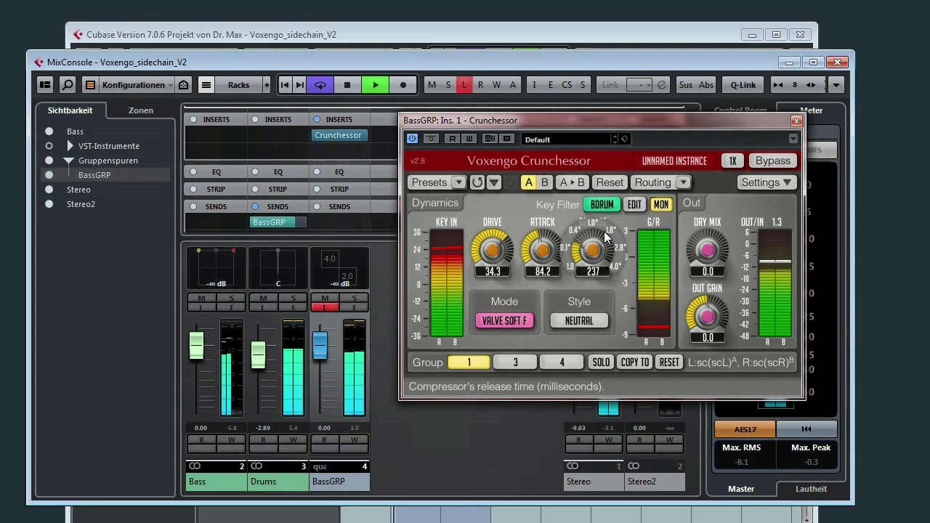
key("space")
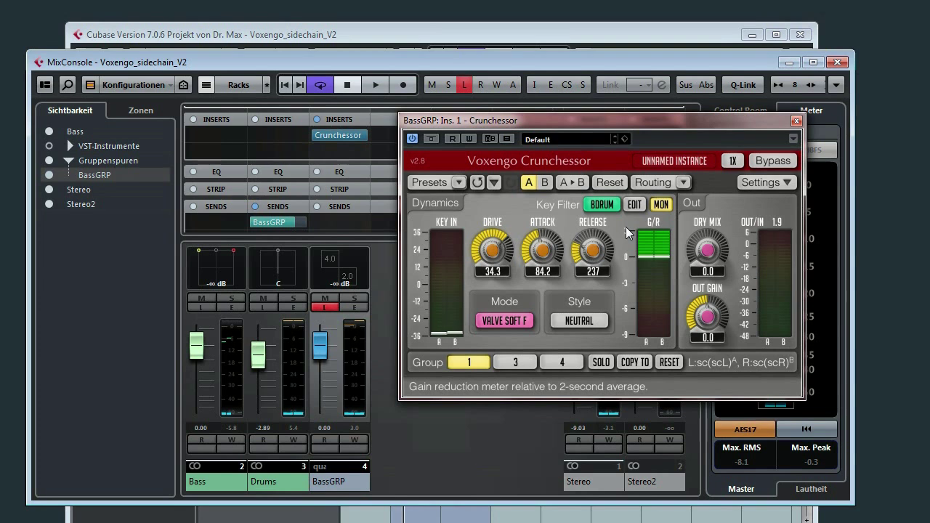
- Look through the Crunchessor Routing presets and dismiss the list without choosing one
left_click(683, 182)
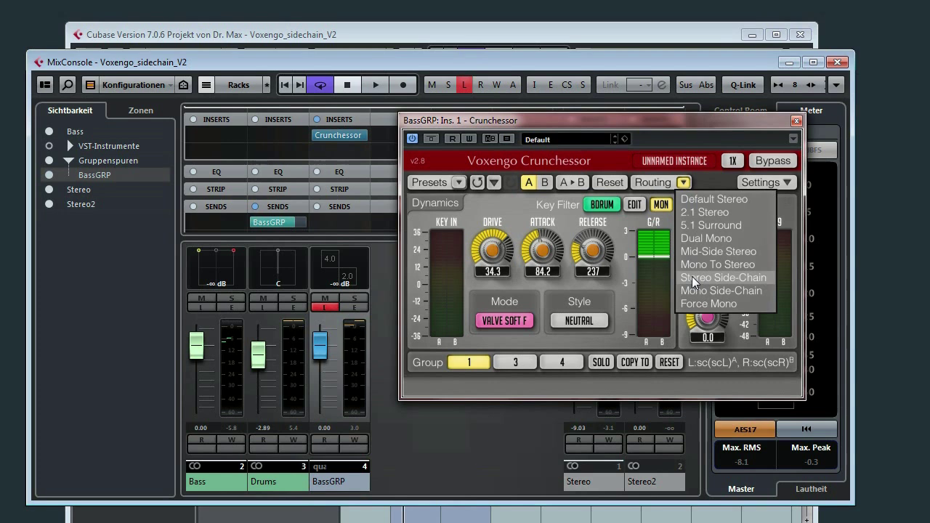
left_click(547, 205)
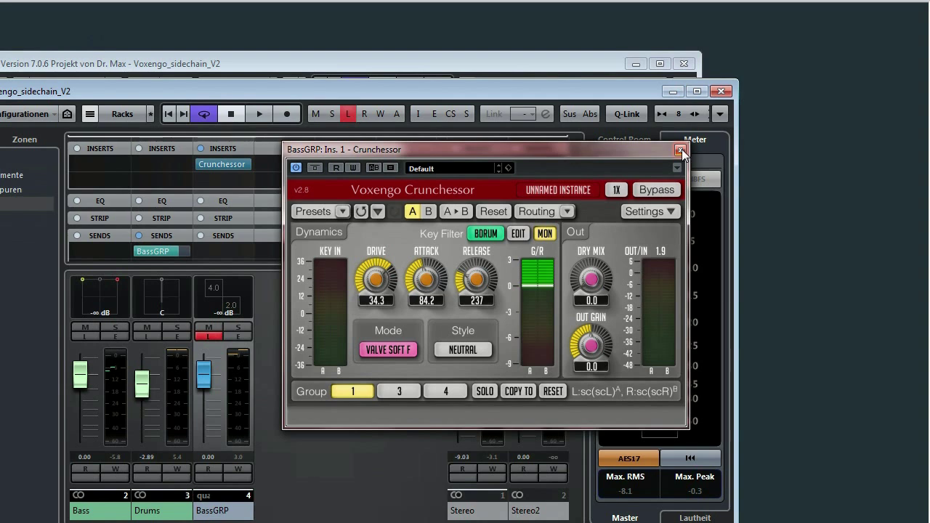
- Move the Crunchessor insert back to Drums and load DDMF Metaplugin on BassGRP's first insert
left_click(681, 149)
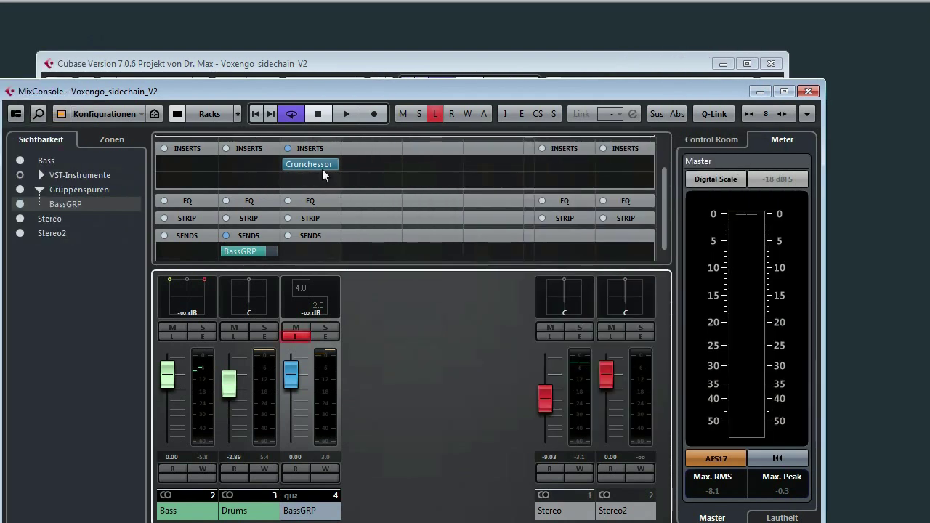
left_click_drag(318, 164, 247, 165)
left_click(339, 165)
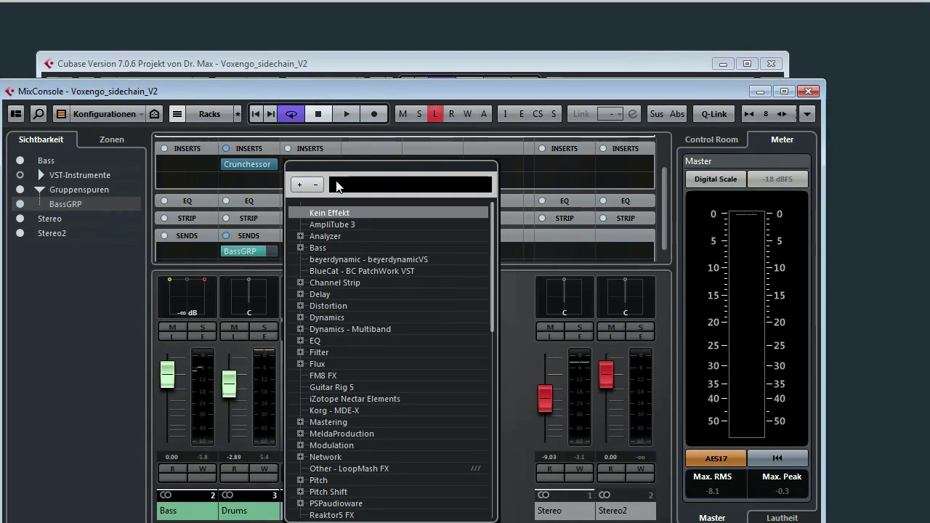
type("met")
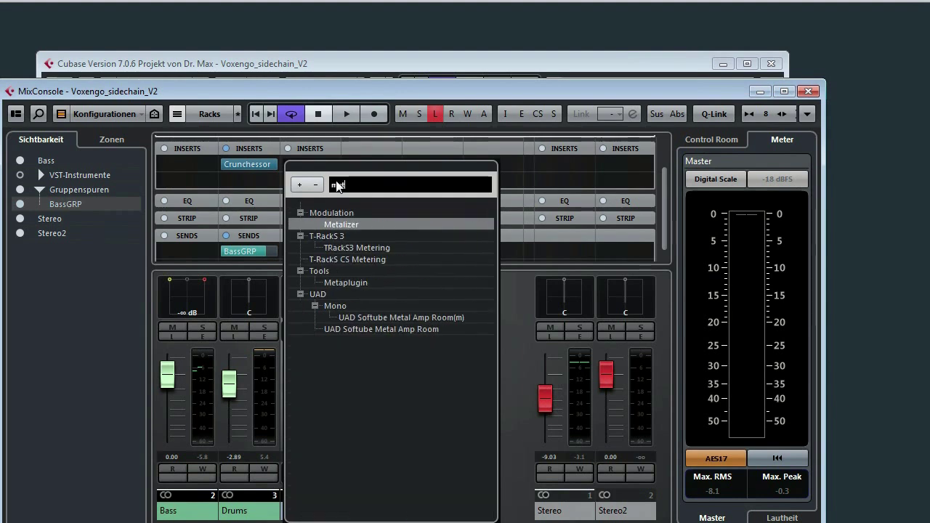
type("a")
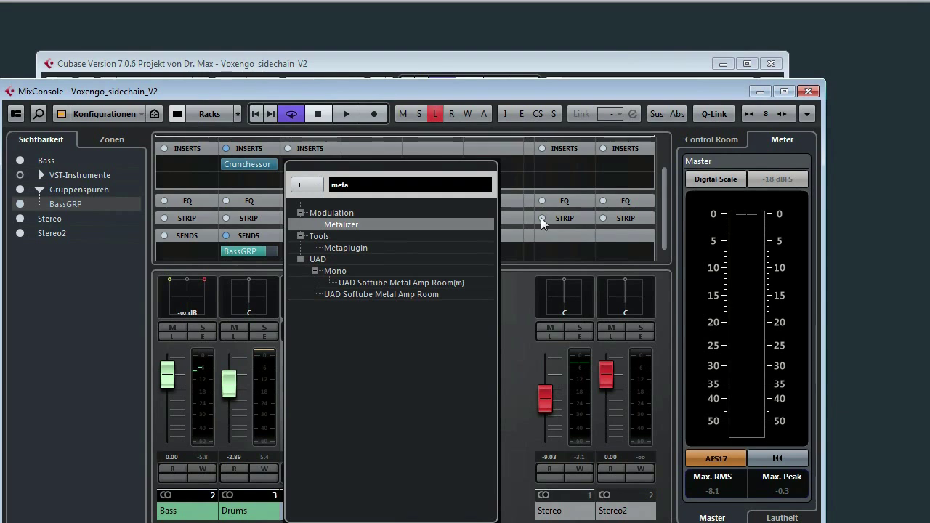
left_click(355, 248)
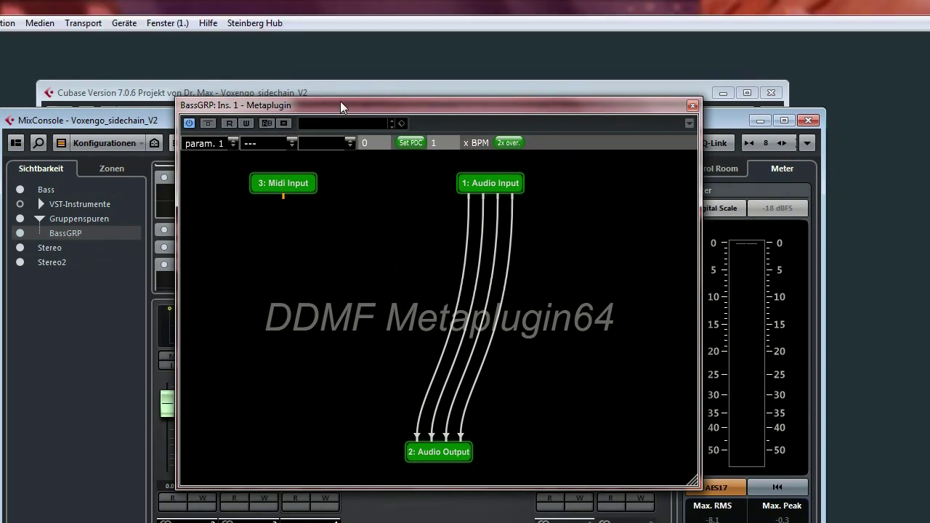
- Disconnect all pins on Metaplugin's Audio Output node, removing the Input-to-Output wires
left_click_drag(340, 101, 539, 137)
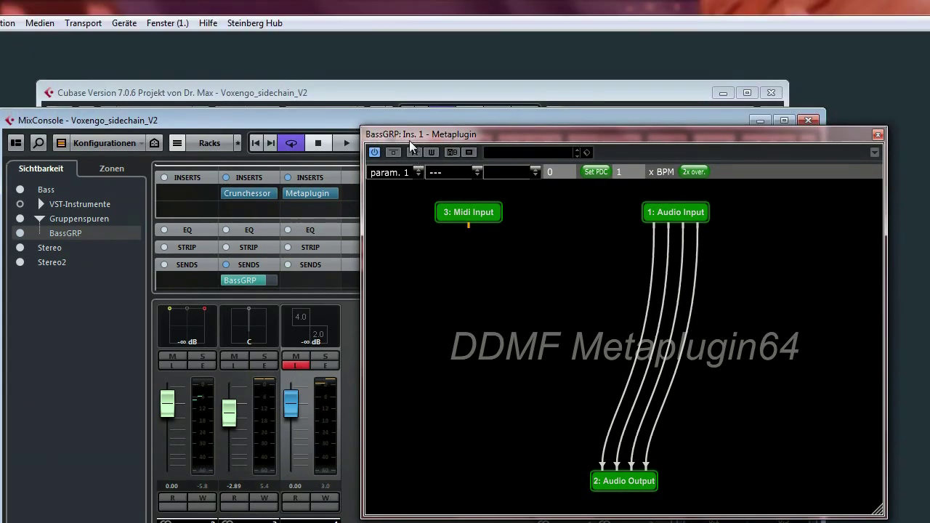
left_click_drag(409, 133, 397, 153)
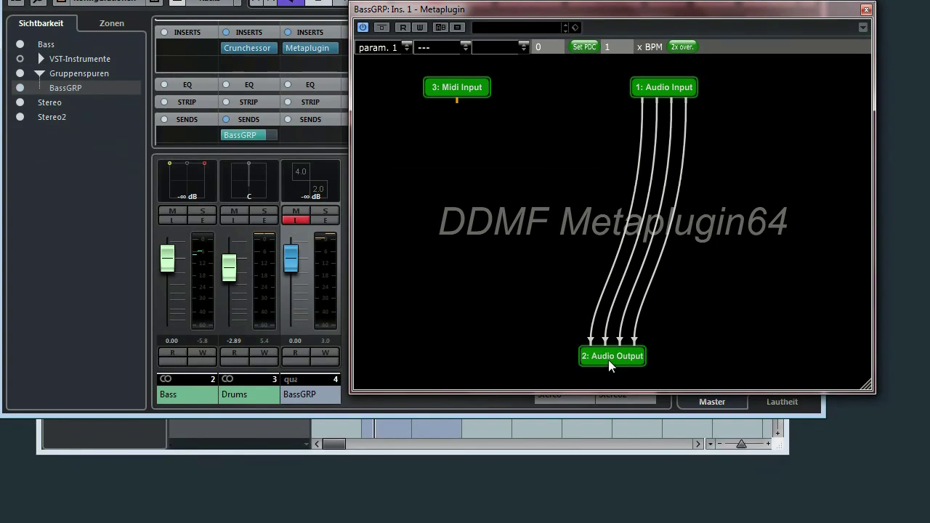
right_click(608, 359)
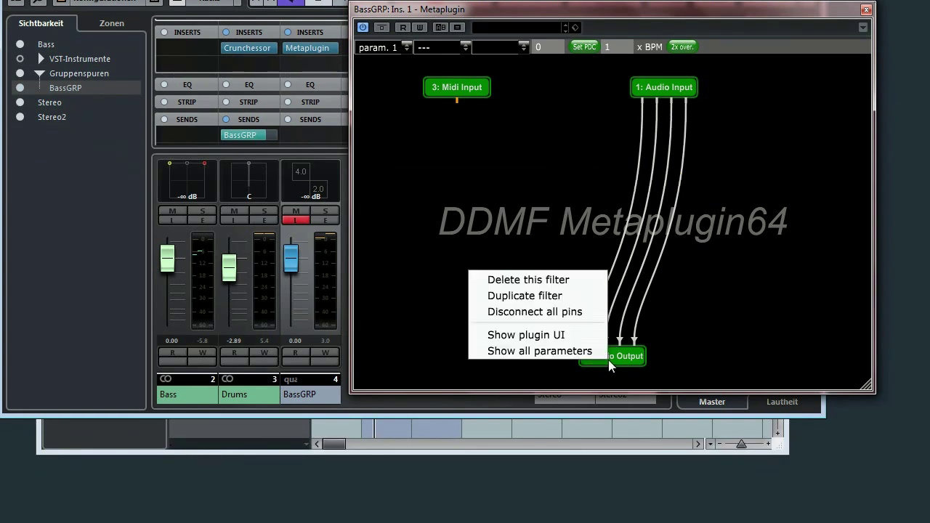
left_click(561, 317)
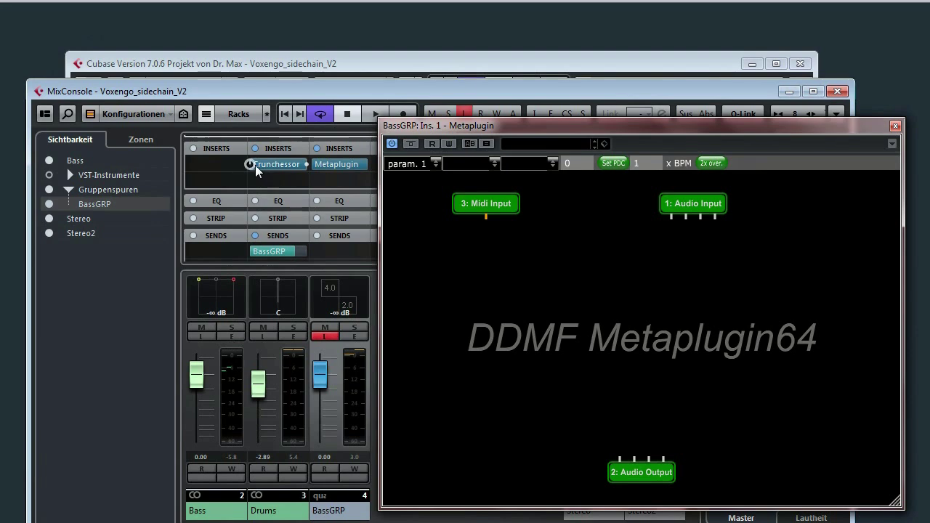
right_click(509, 262)
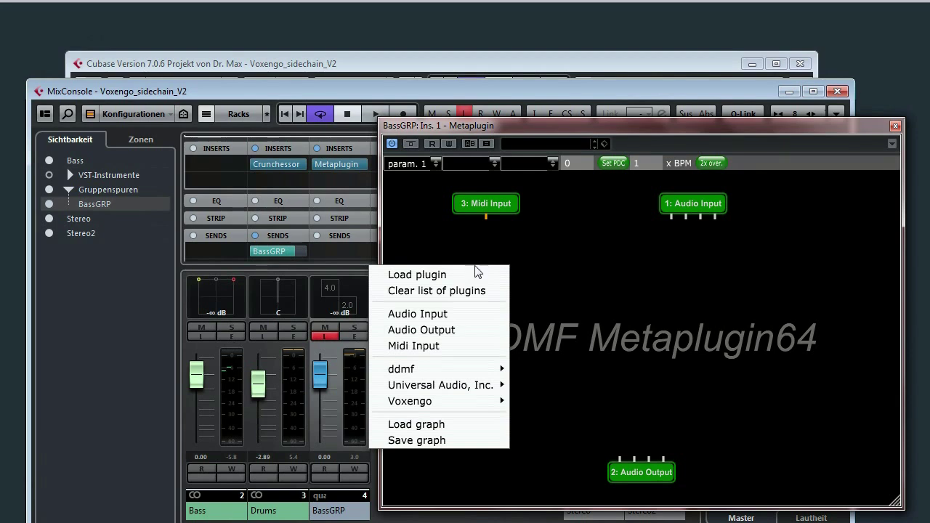
- Add a Voxengo Crunchessor [VST] node to the graph and drag it to the canvas centre
mouse_move(447, 368)
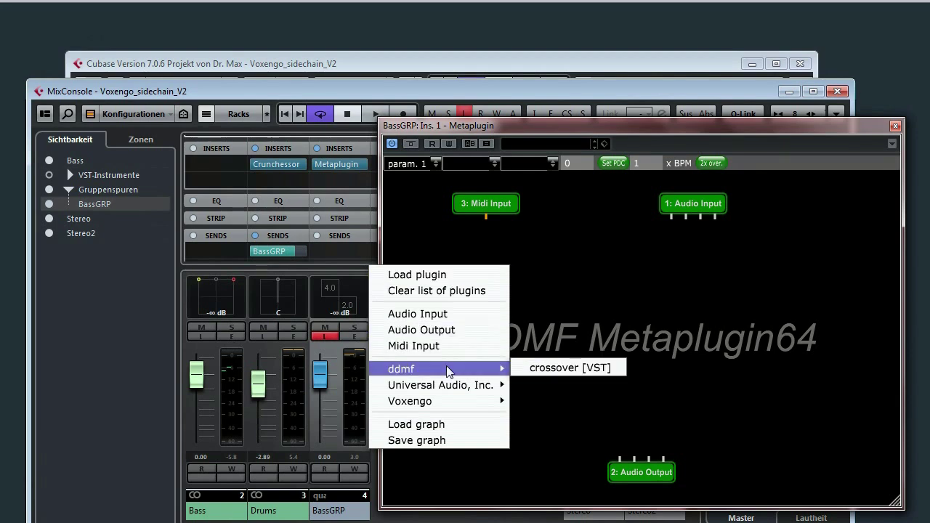
mouse_move(441, 403)
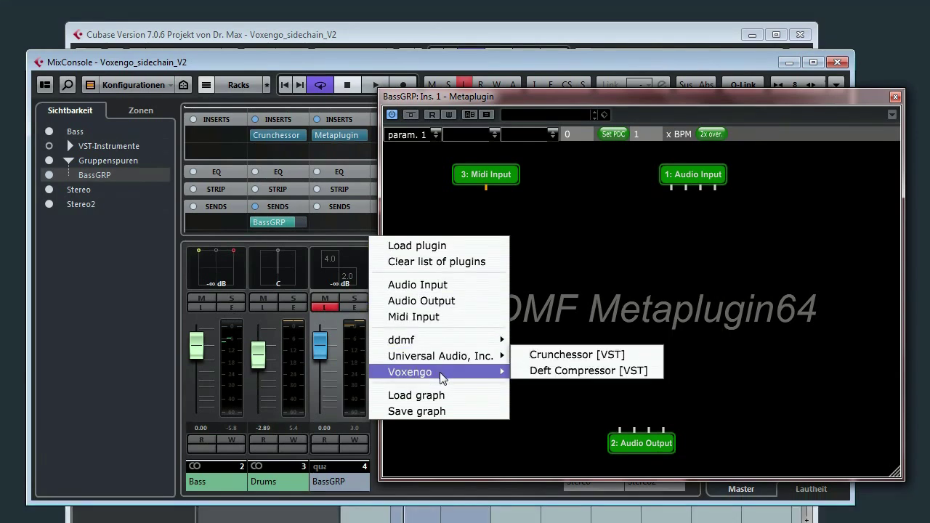
left_click(548, 356)
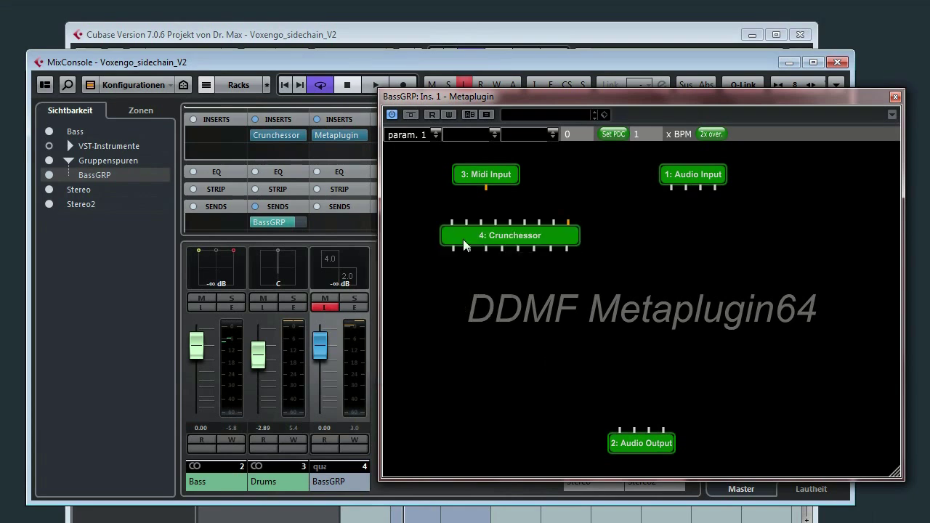
left_click_drag(462, 239, 639, 295)
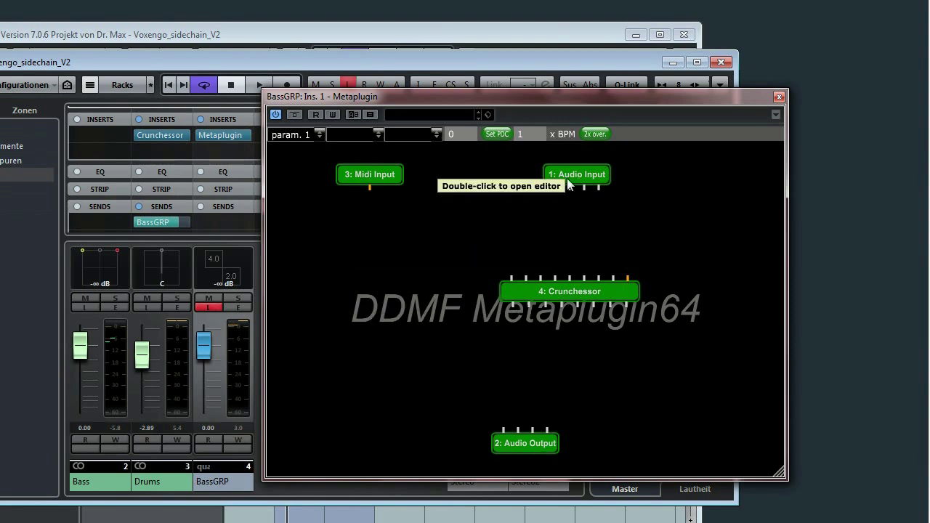
- Open the Crunchessor editor and its channel routing window, then wire both Crunchessor outputs to Audio Output
double_click(547, 293)
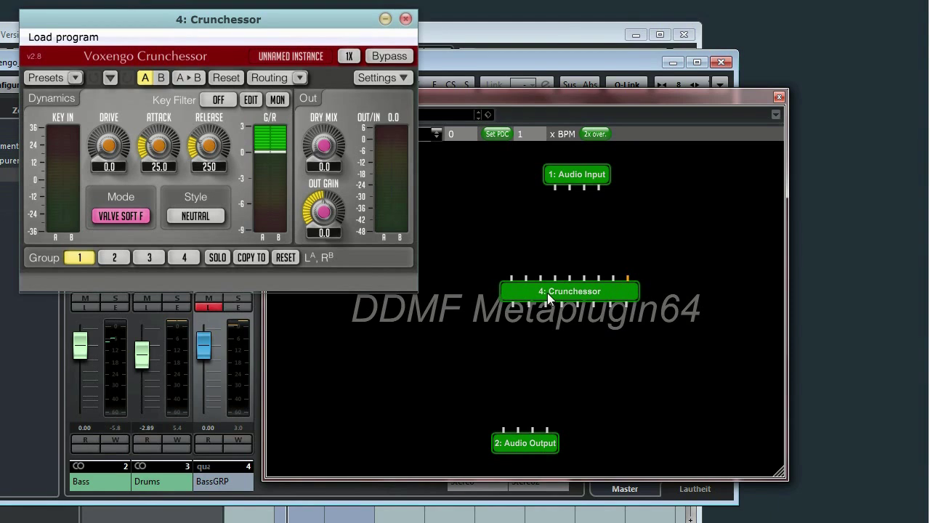
left_click_drag(244, 81, 294, 121)
left_click(314, 175)
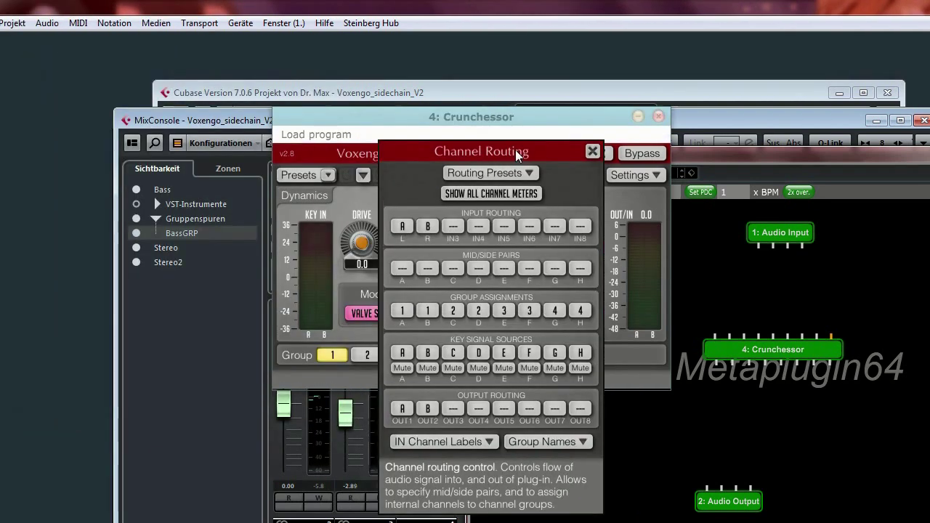
left_click_drag(515, 149, 584, 133)
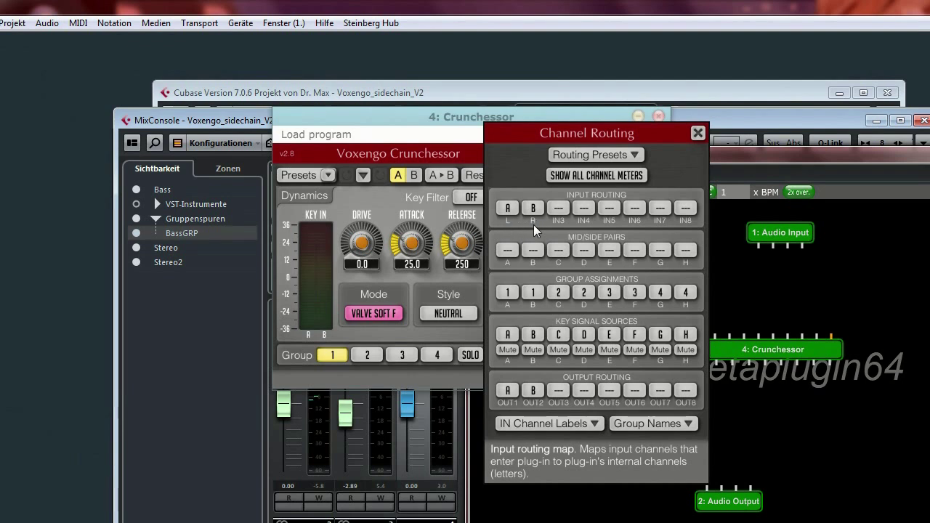
left_click_drag(549, 134, 456, 127)
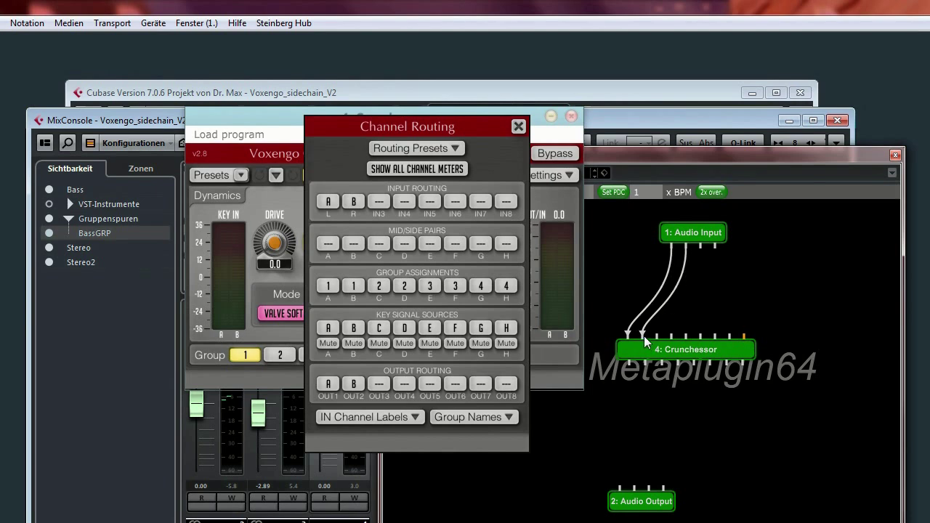
left_click_drag(628, 372, 620, 488)
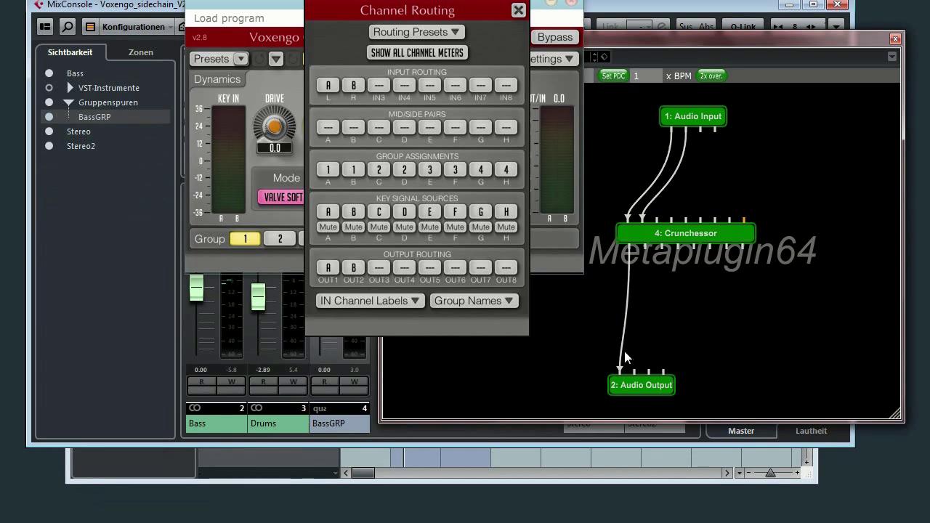
left_click_drag(645, 248, 634, 371)
- Reopen the graph Crunchessor editor alongside the Drums channel's Crunchessor for comparison
left_click(518, 97)
left_click(571, 86)
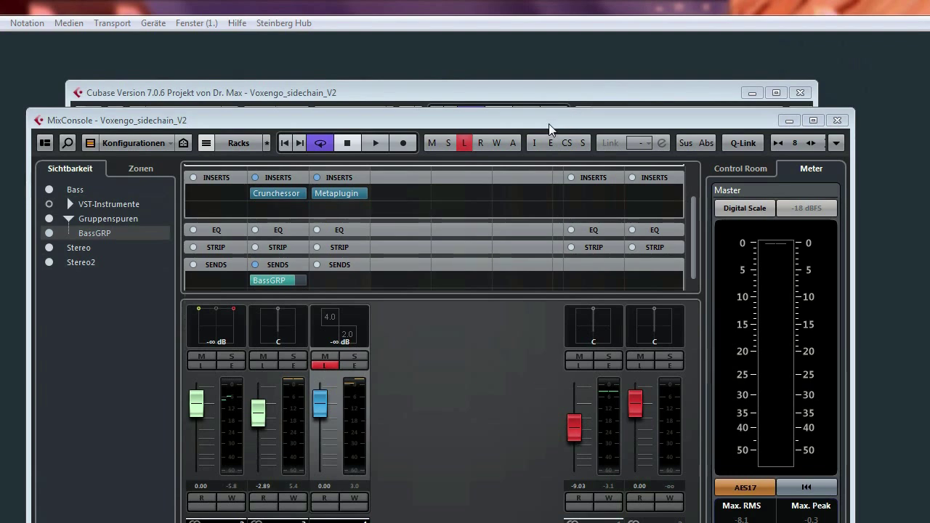
left_click(317, 184)
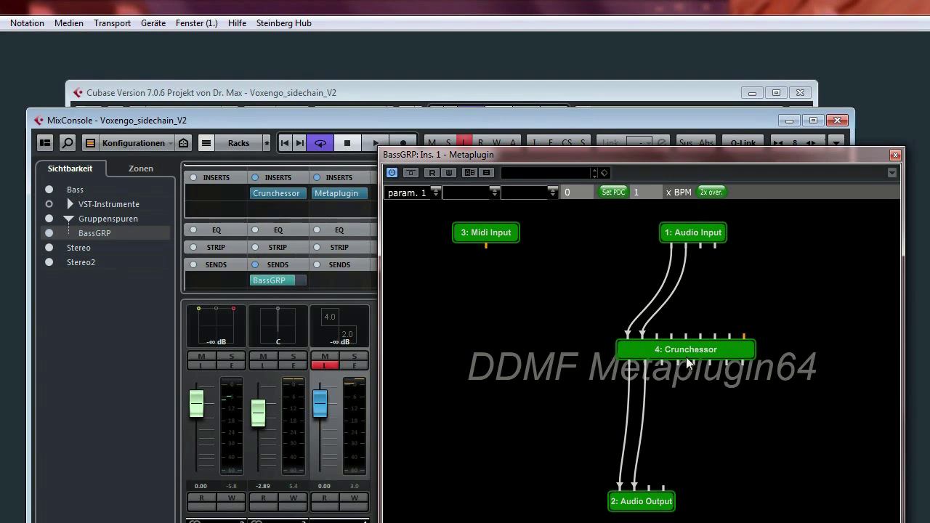
double_click(683, 351)
left_click_drag(442, 123, 796, 217)
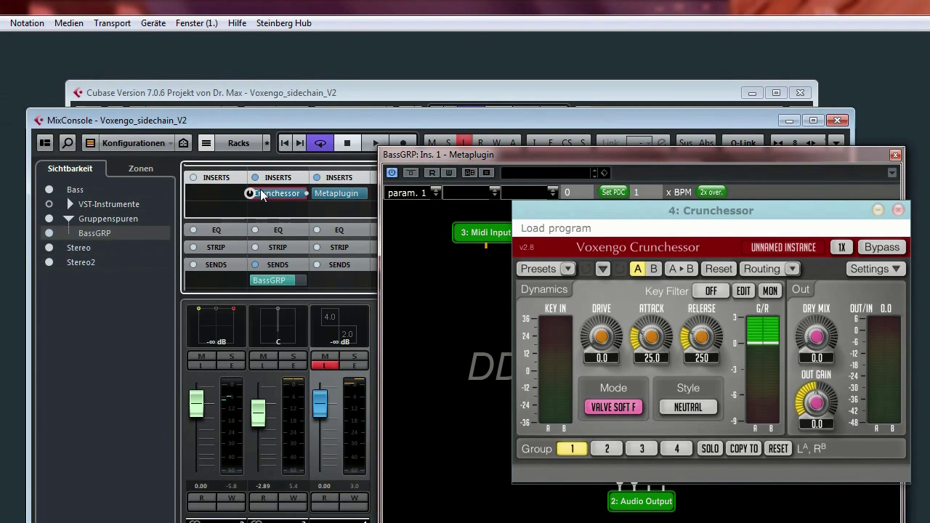
left_click(279, 194)
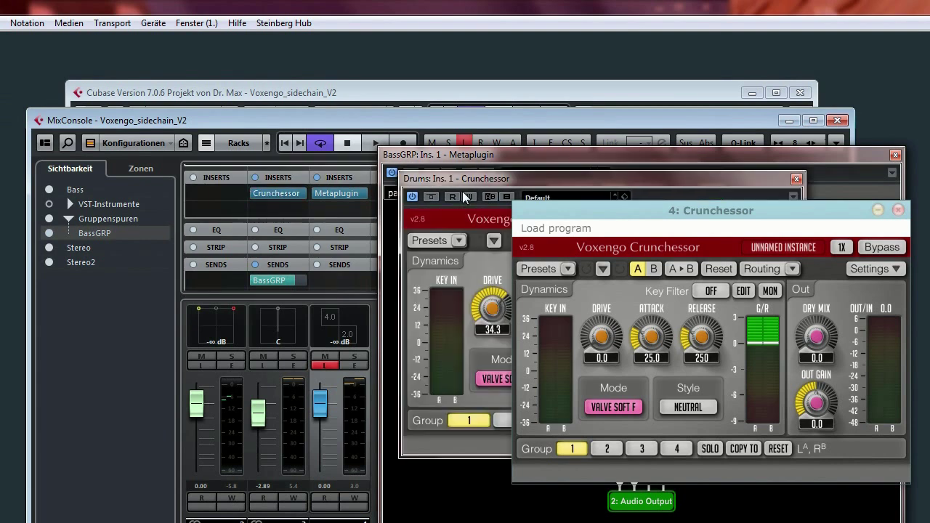
left_click_drag(431, 165, 132, 212)
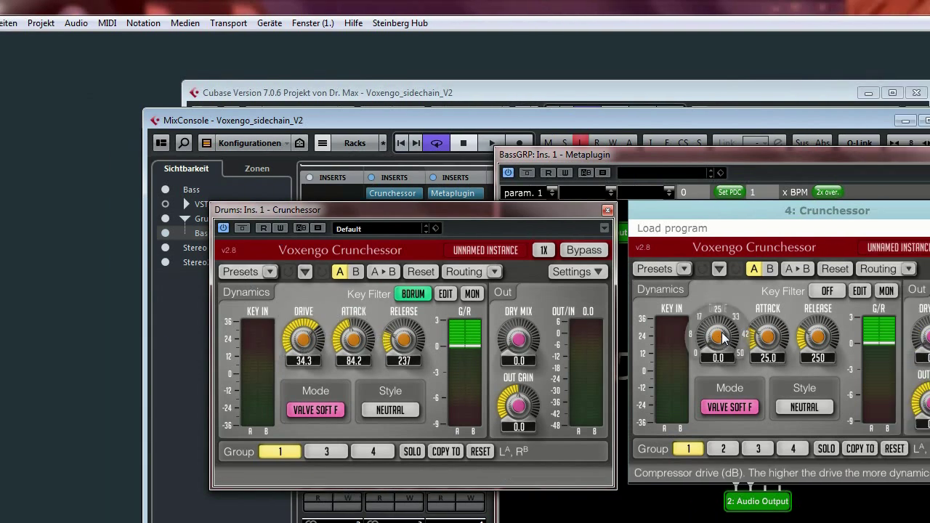
- Set the graph Crunchessor to Drive 34.2, Attack 89.8, BDRUM key filter and Stereo Side-Chain routing
left_click_drag(776, 336, 776, 312)
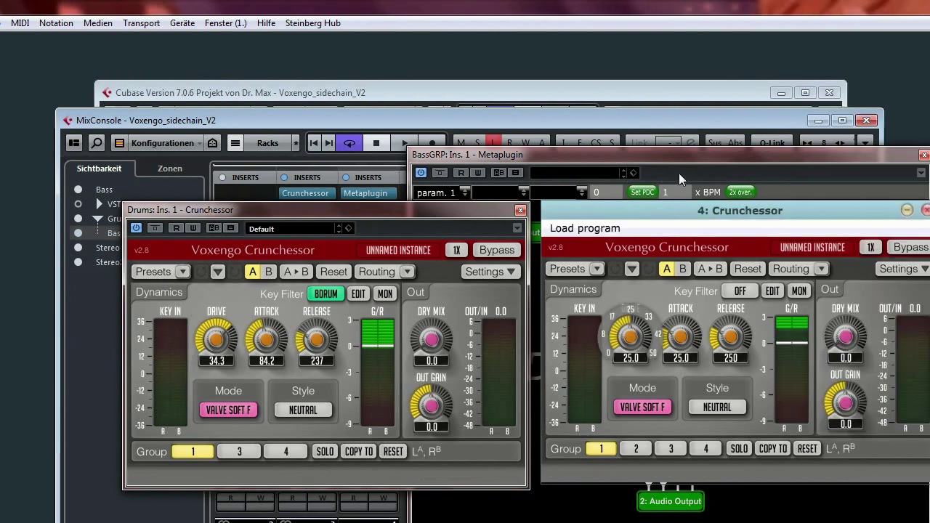
left_click_drag(678, 173, 680, 112)
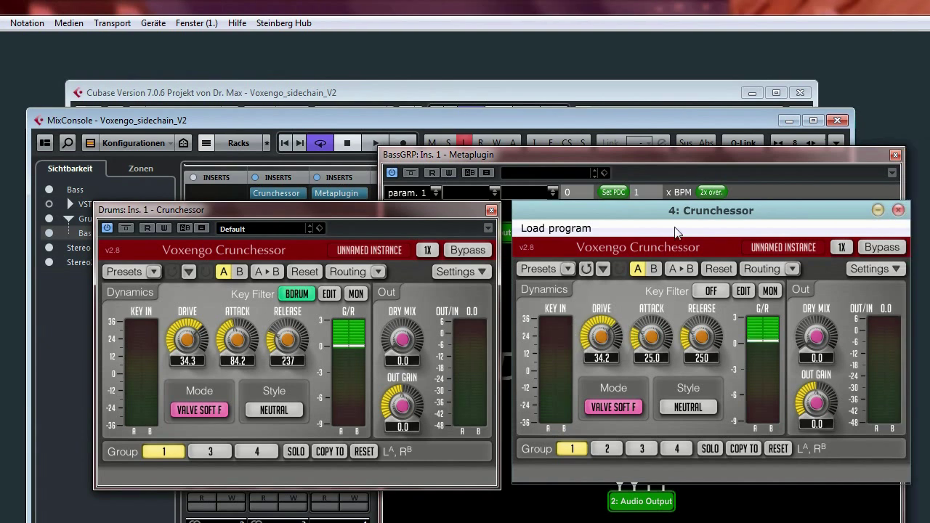
left_click_drag(652, 347, 677, 289)
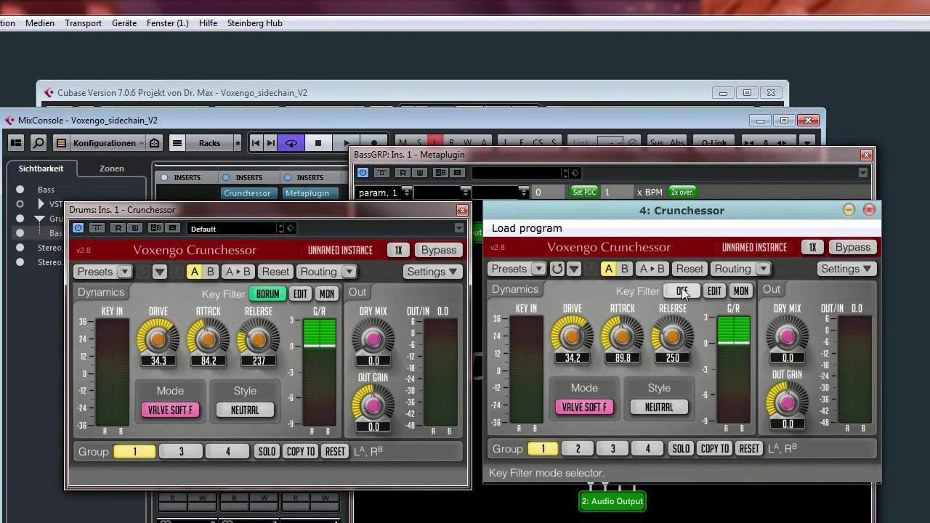
left_click(718, 292)
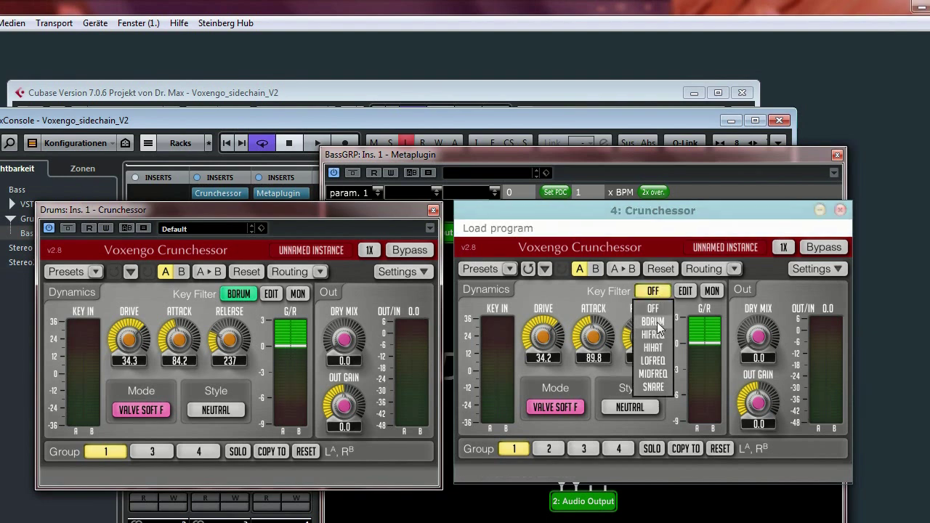
left_click(653, 321)
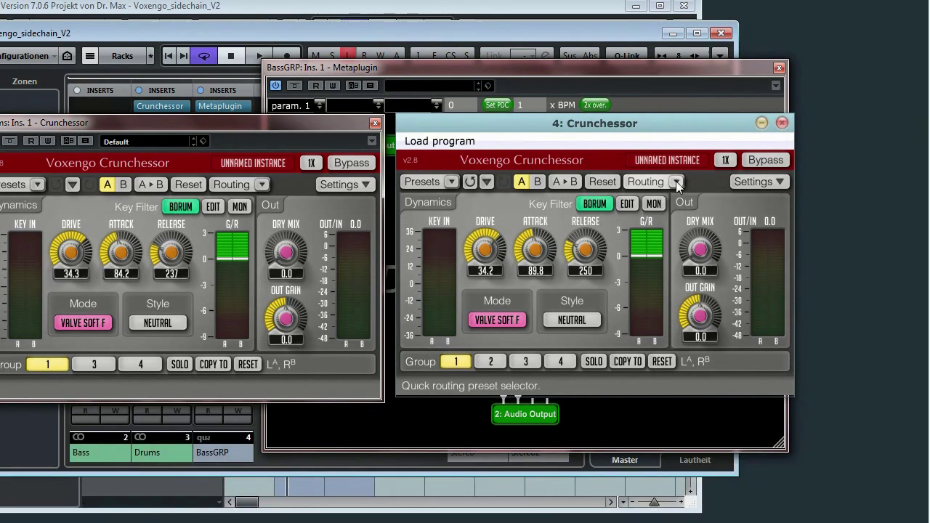
left_click(705, 183)
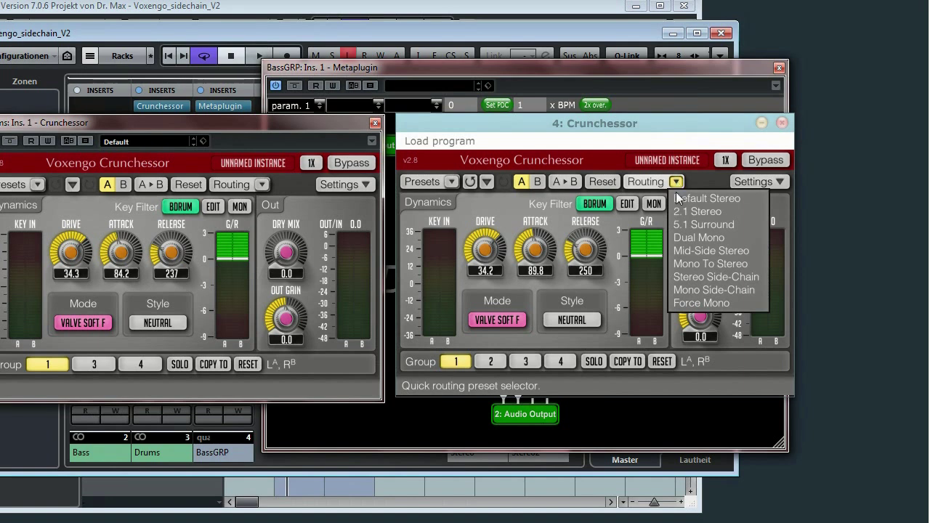
left_click(684, 278)
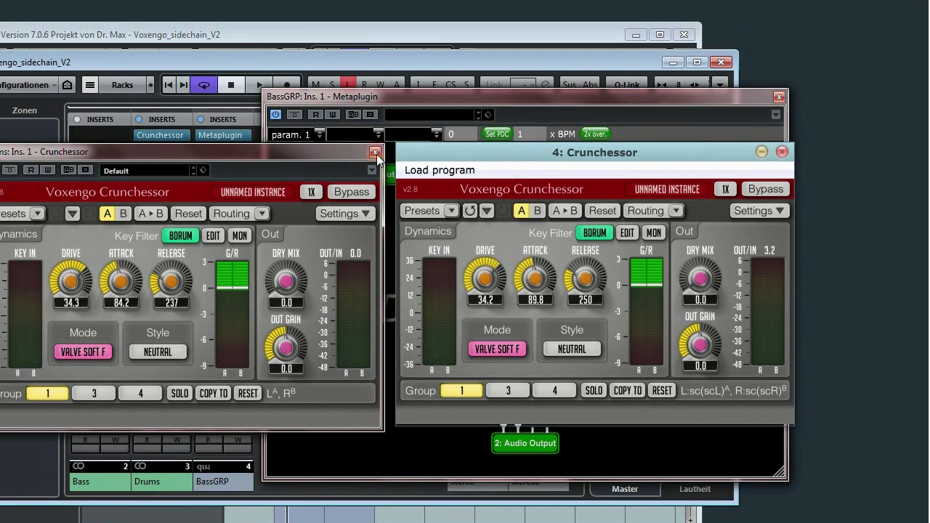
- Close the Drums Crunchessor window and bypass the Drums channel's Crunchessor insert
left_click(375, 152)
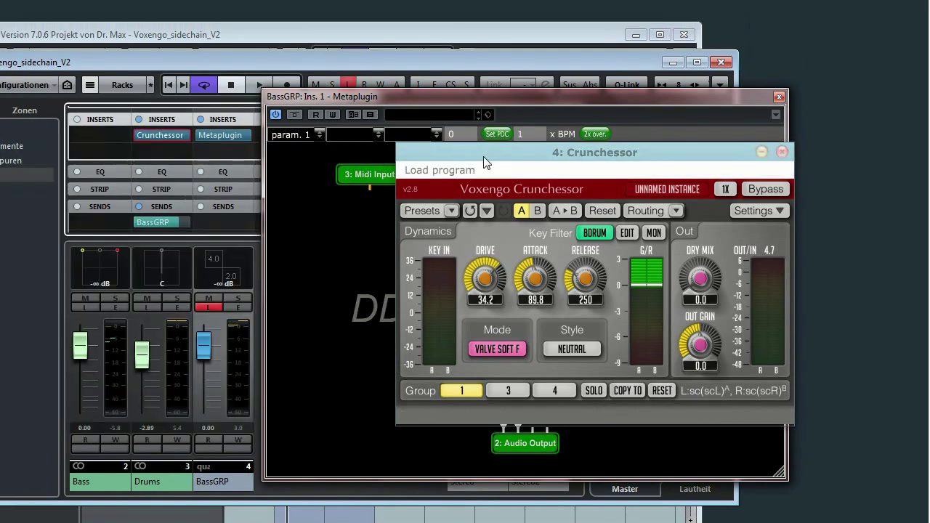
left_click_drag(499, 155, 317, 192)
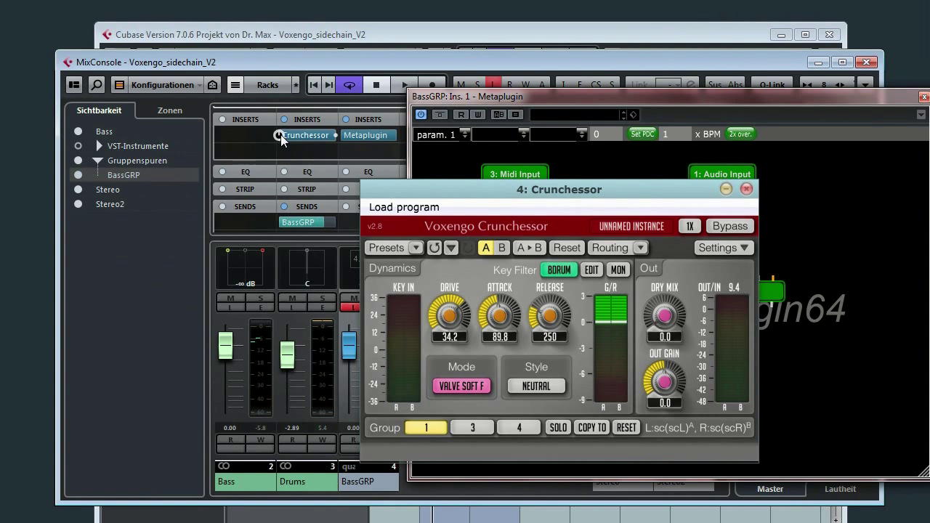
left_click(281, 134)
left_click_drag(474, 192, 213, 163)
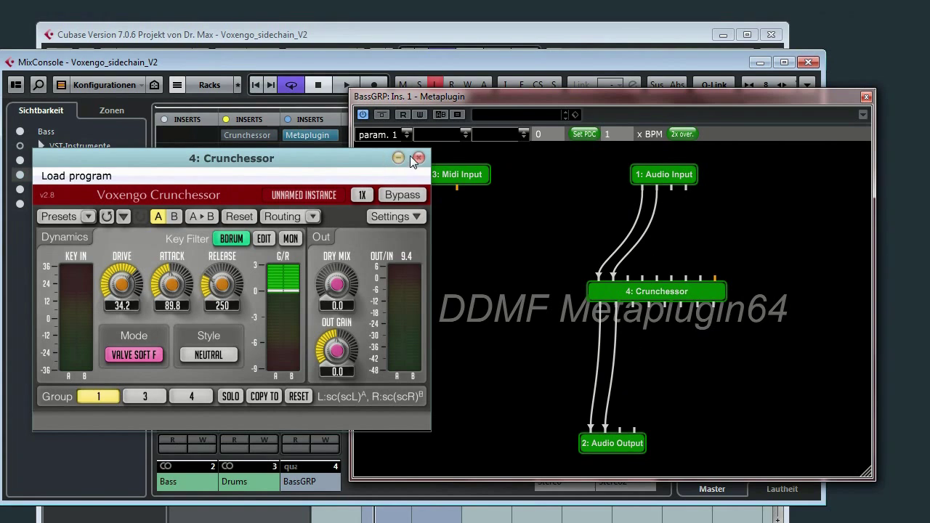
- Close the Crunchessor and Metaplugin editors, take BassGRP out of listen mode and start playback
left_click(418, 160)
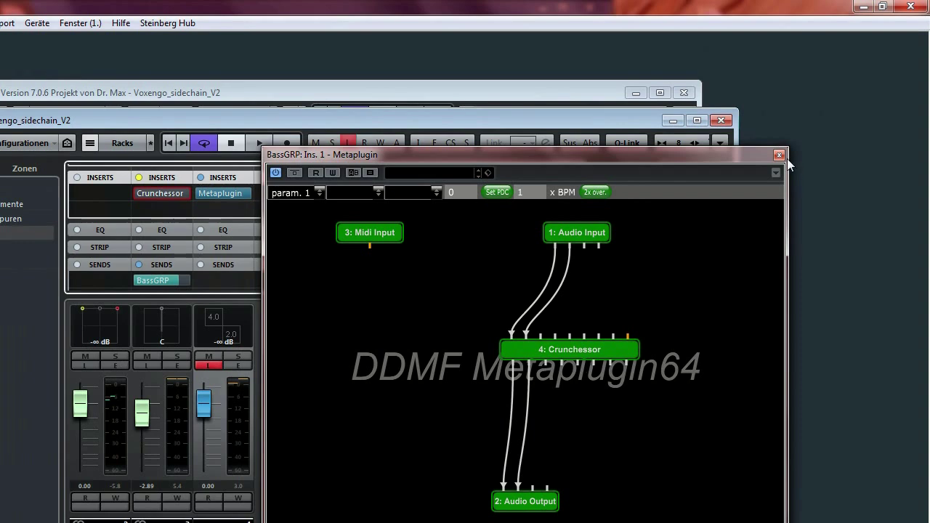
left_click(866, 96)
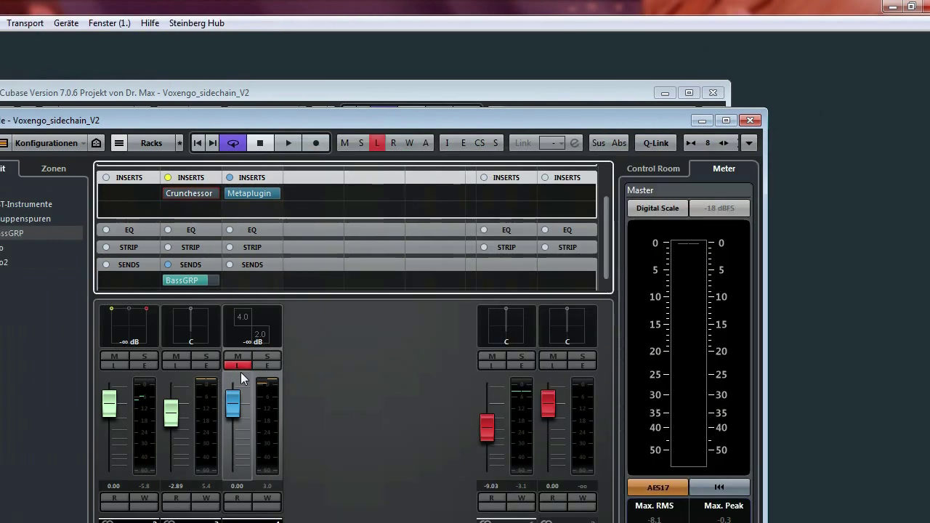
left_click(237, 366)
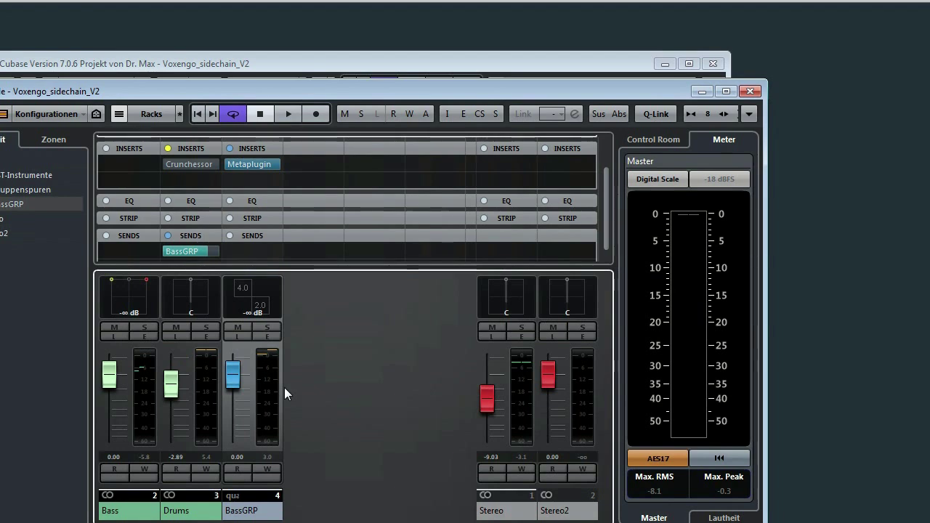
key("space")
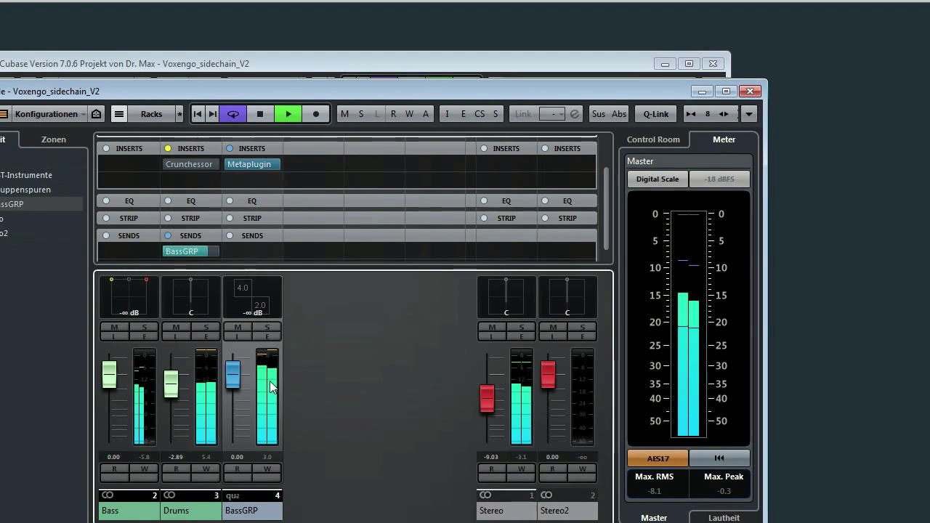
- Toggle BassGRP listen, then reopen the Metaplugin graph's Crunchessor editor
left_click(238, 336)
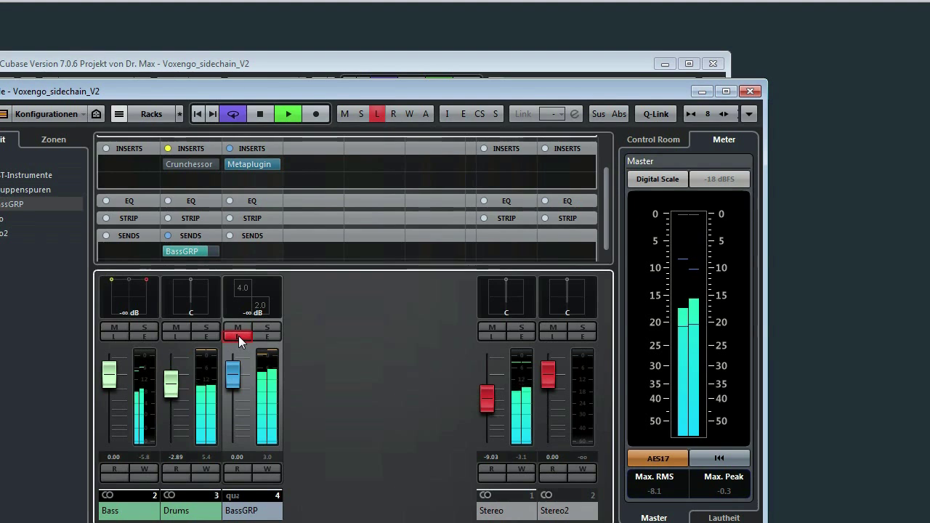
left_click(238, 335)
left_click(251, 164)
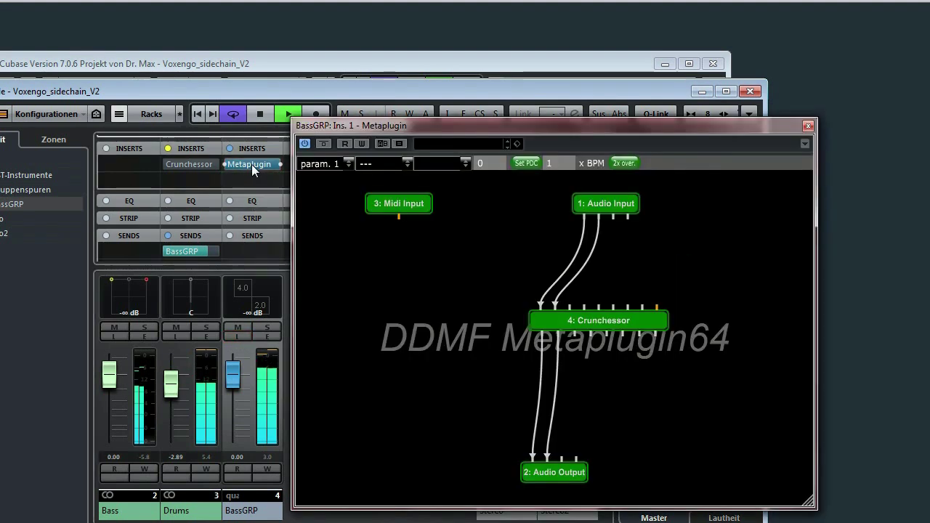
double_click(578, 319)
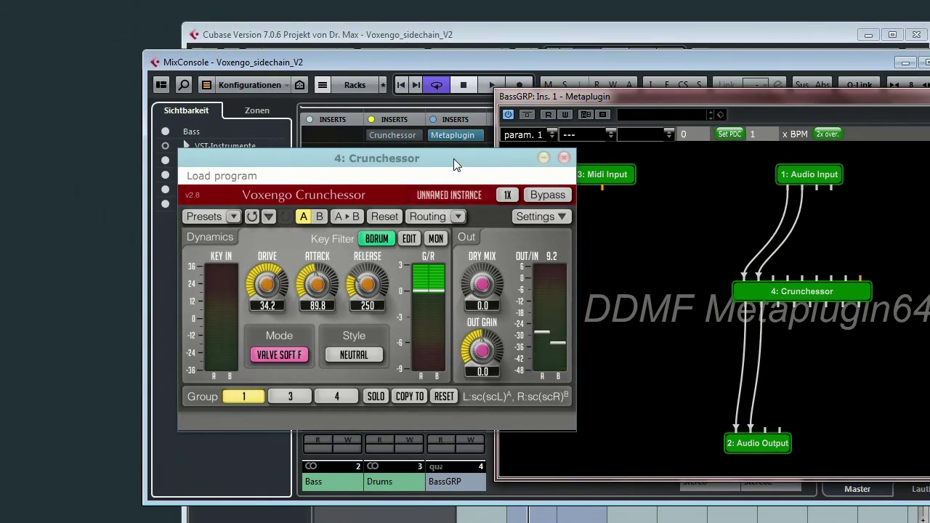
- Wire Audio Input channels 3 and 4 into Crunchessor inputs 3 and 4
left_click_drag(454, 100, 395, 80)
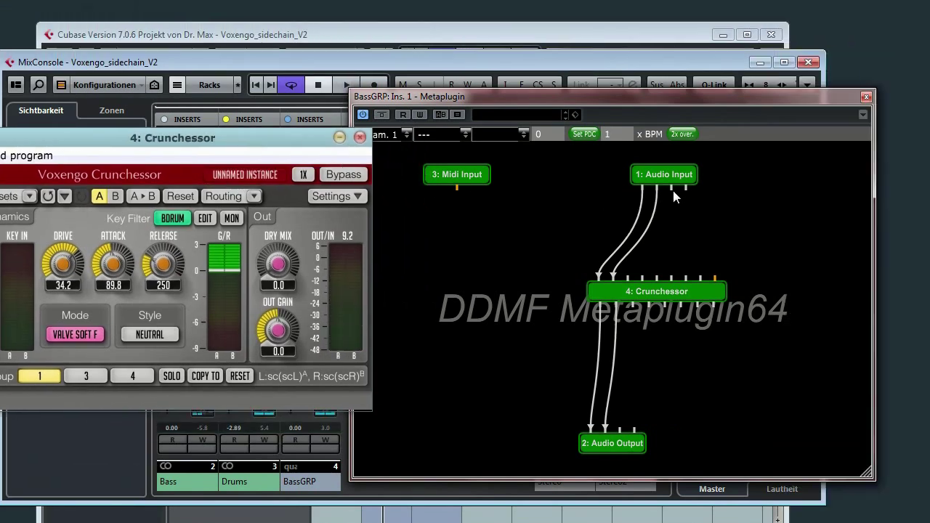
left_click_drag(670, 189, 628, 280)
left_click_drag(687, 187, 644, 279)
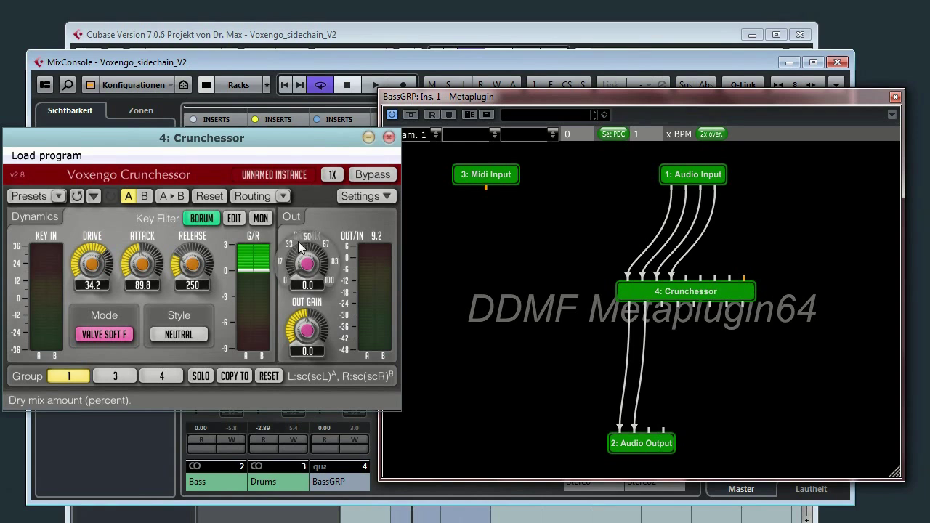
- Play and stop the project to hear the compression, then close the Crunchessor editor
key("space")
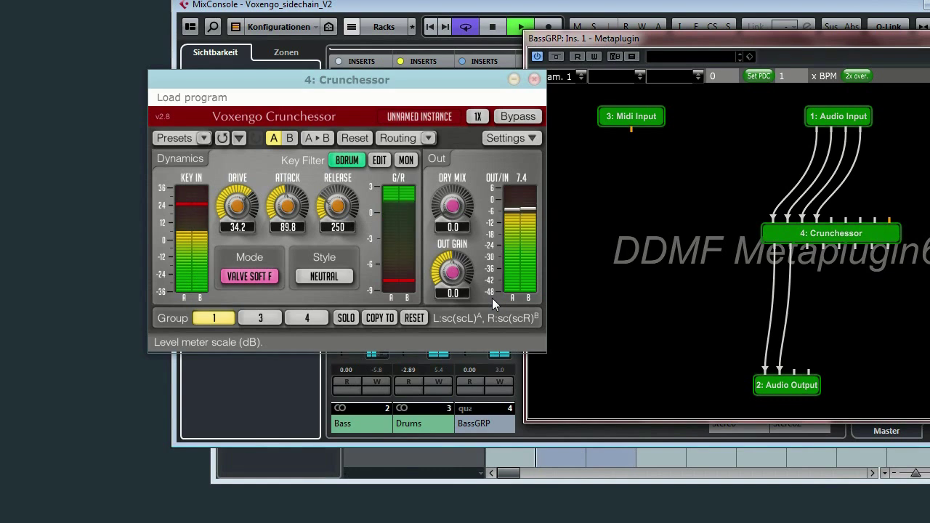
key("space")
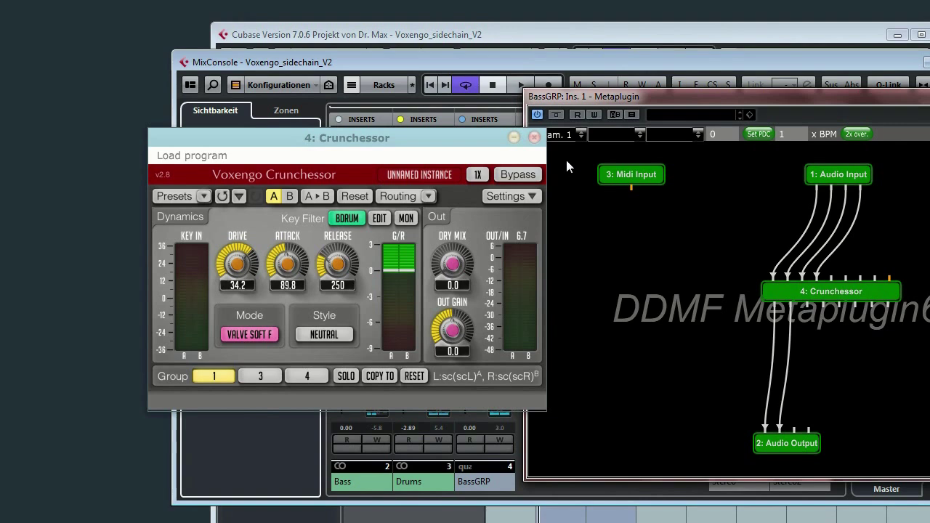
left_click_drag(434, 135, 441, 142)
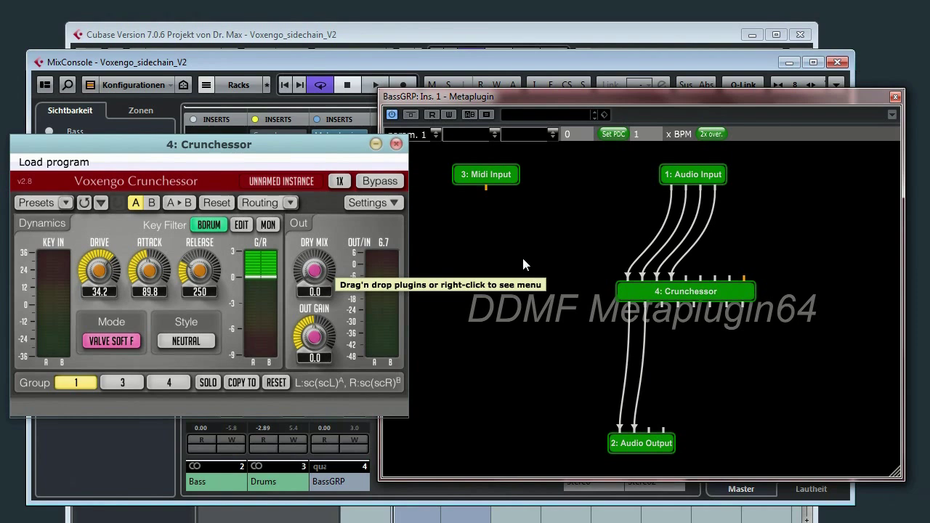
left_click(397, 145)
left_click_drag(483, 95, 414, 79)
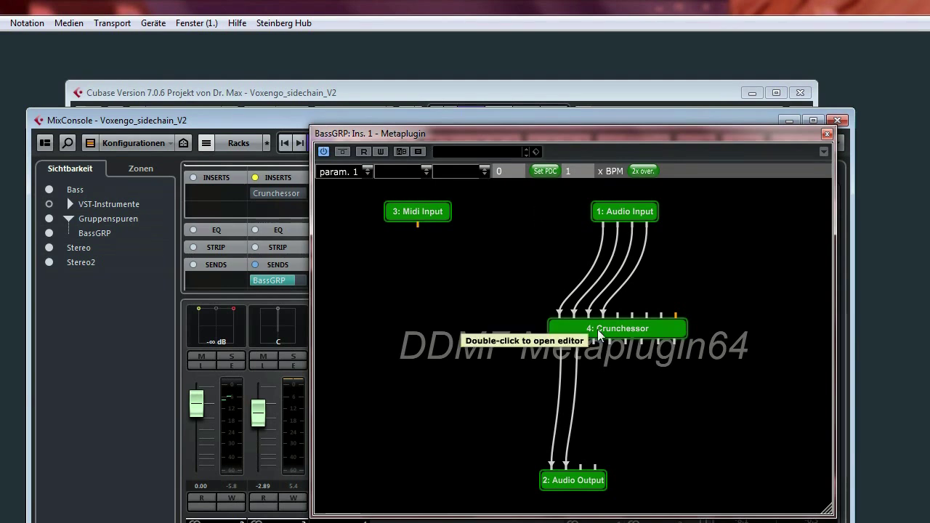
- Disconnect all pins on the Crunchessor node and reposition the Metaplugin window
right_click(626, 330)
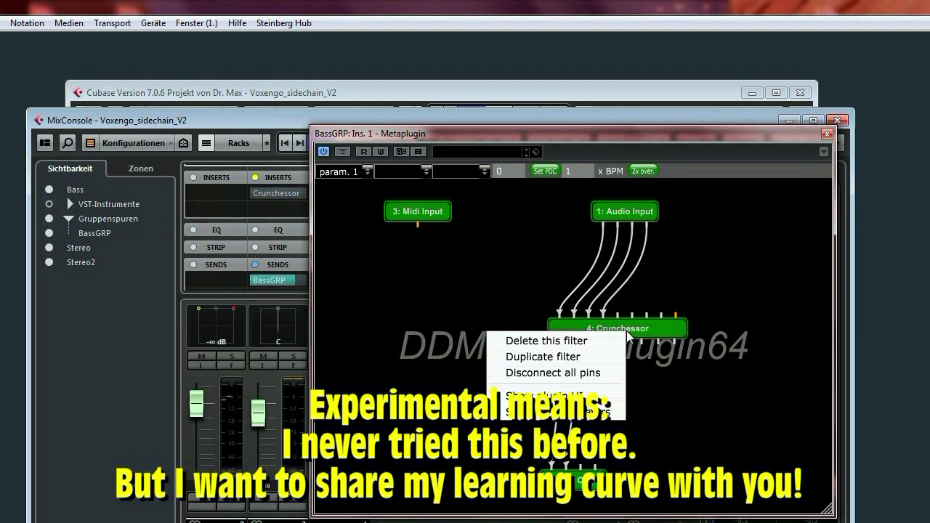
left_click(582, 372)
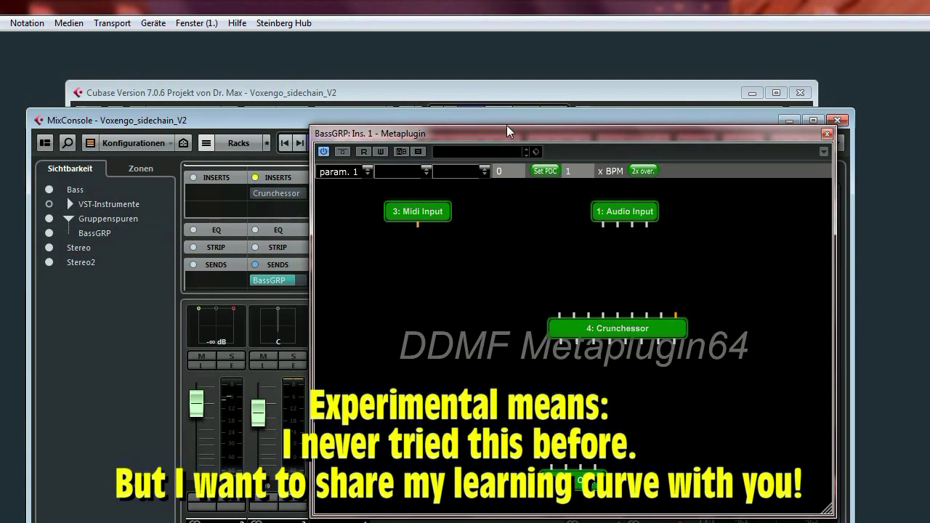
left_click_drag(506, 125, 500, 140)
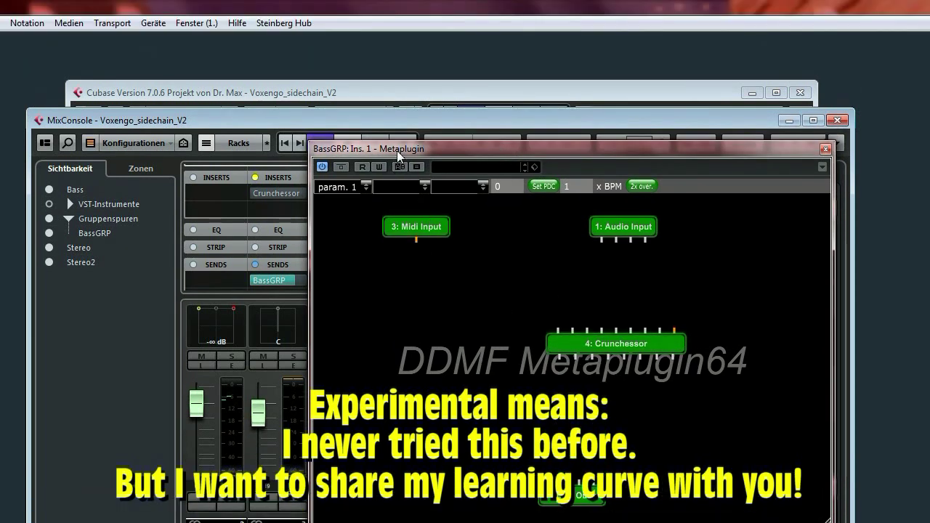
left_click_drag(396, 92, 483, 88)
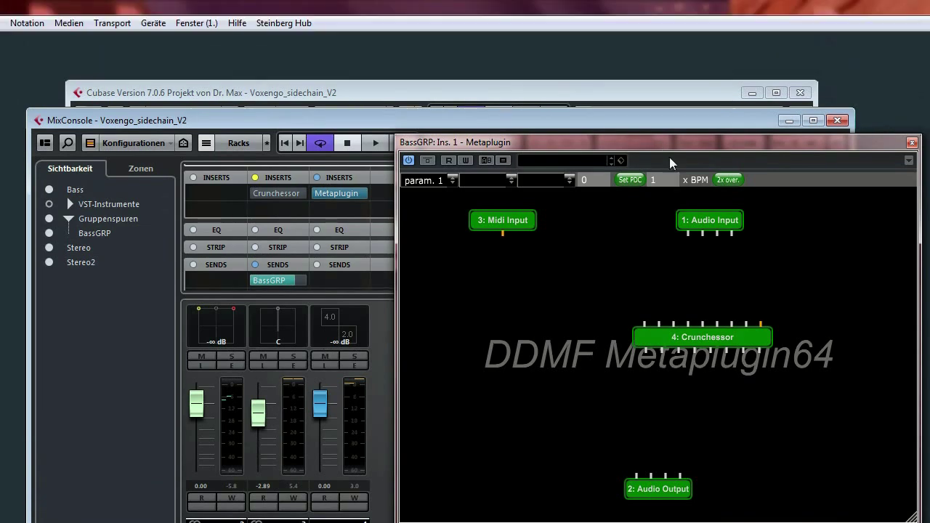
left_click_drag(650, 55, 538, 14)
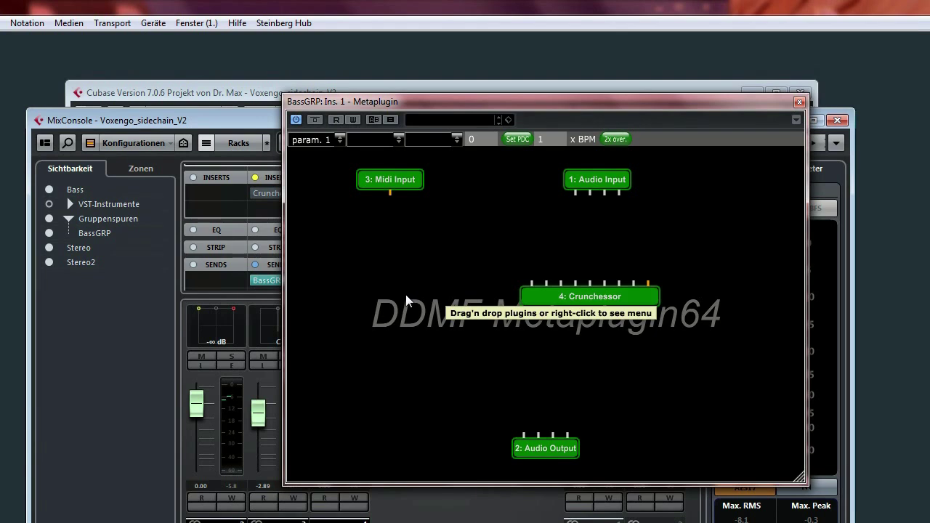
- Add a ddmf crossover [VST] node above Crunchessor and open its editor
right_click(366, 272)
mouse_move(411, 372)
left_click(553, 380)
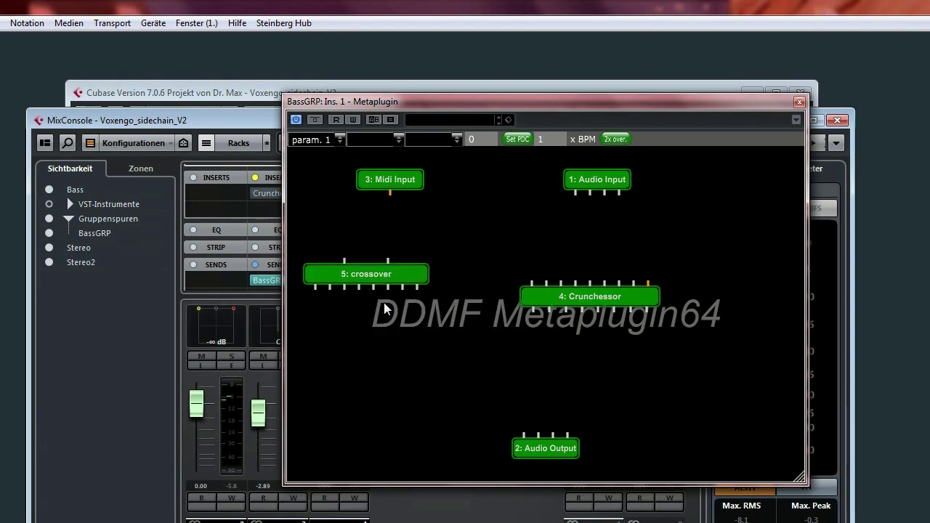
left_click_drag(369, 283, 538, 247)
double_click(536, 247)
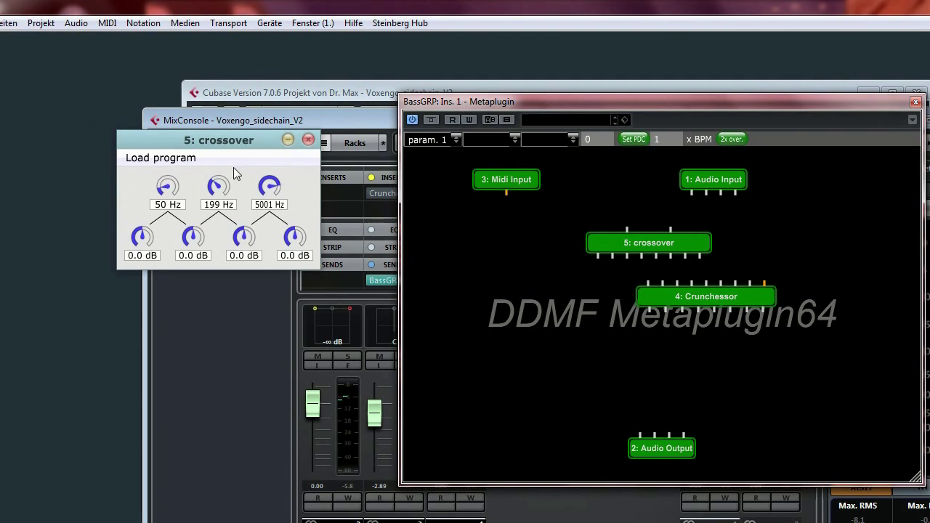
left_click_drag(205, 142, 411, 295)
left_click_drag(469, 297, 474, 297)
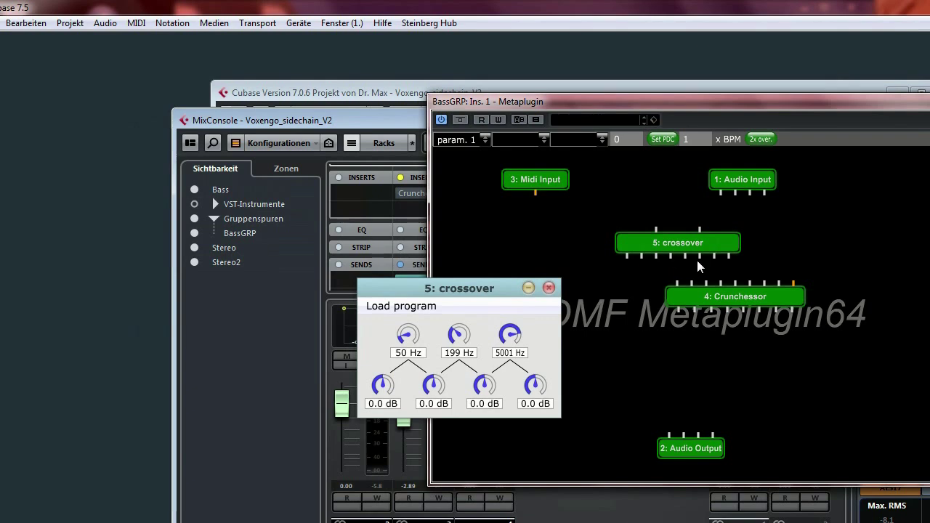
left_click_drag(396, 294, 405, 283)
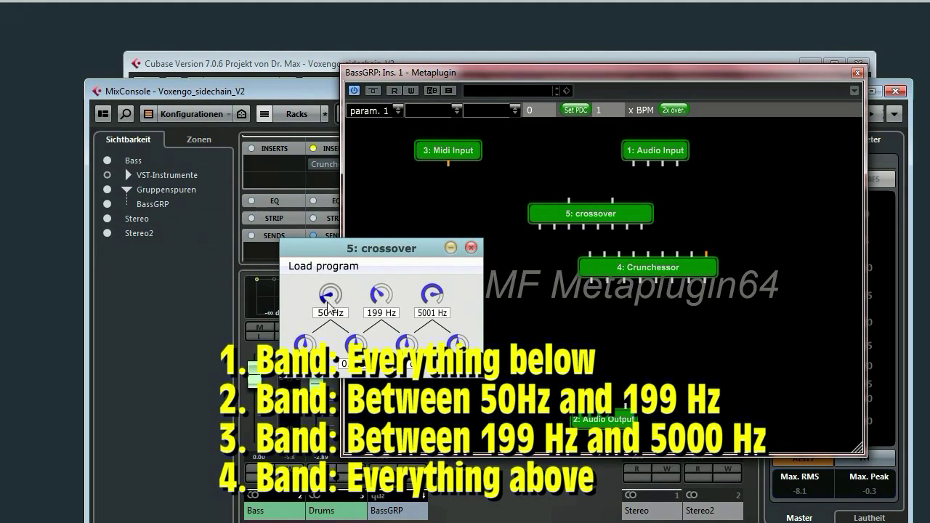
- Set the crossover split points to 16 Hz, 271 Hz and about 2200 Hz
left_click_drag(331, 301, 333, 331)
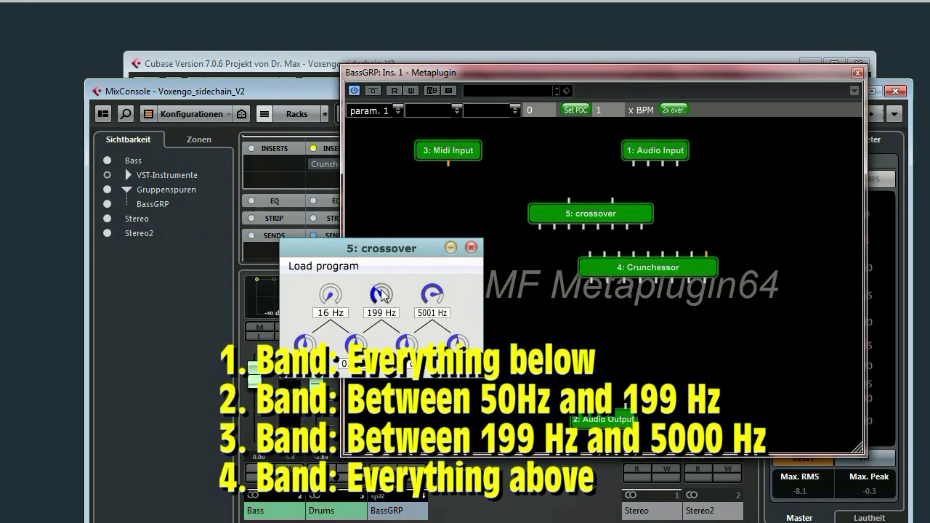
mouse_move(382, 294)
left_mouse_down()
mouse_move(386, 305)
mouse_move(380, 292)
mouse_move(378, 302)
left_mouse_up()
left_click_drag(433, 300, 438, 240)
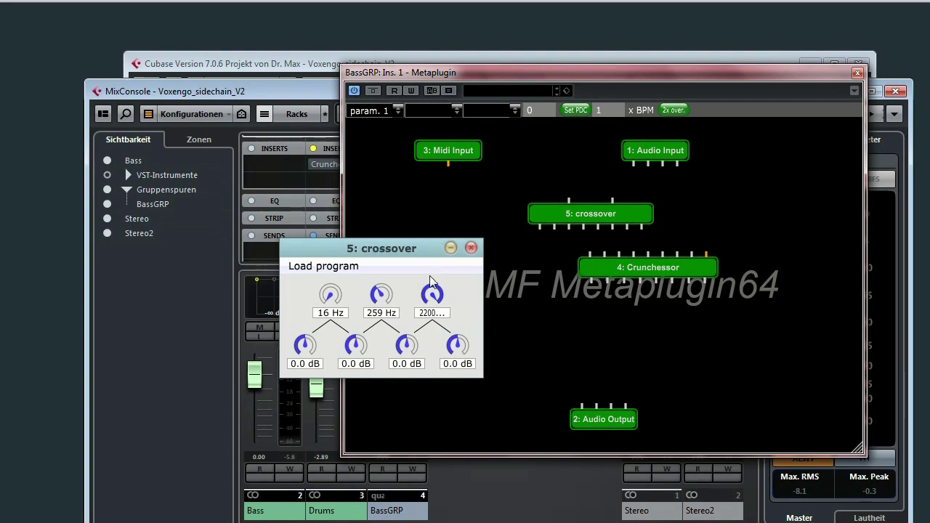
left_click_drag(431, 294, 433, 263)
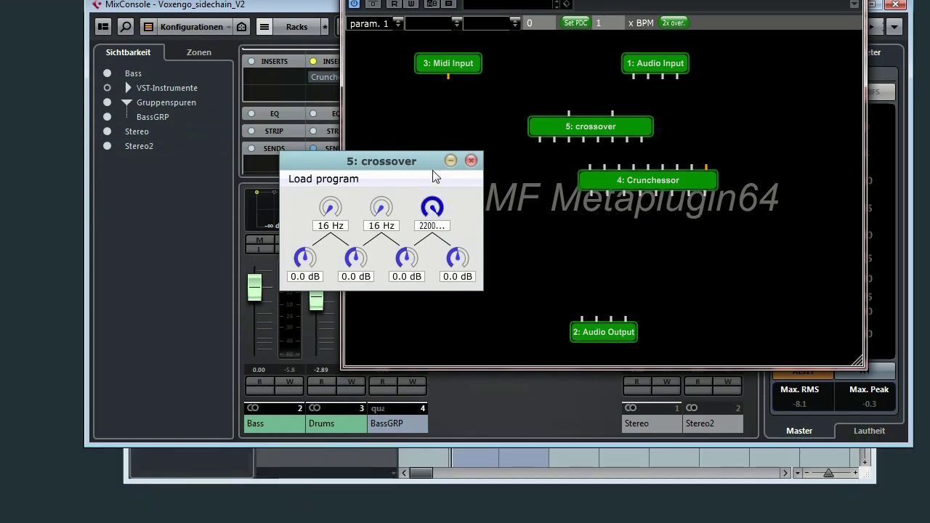
left_click_drag(380, 207, 377, 144)
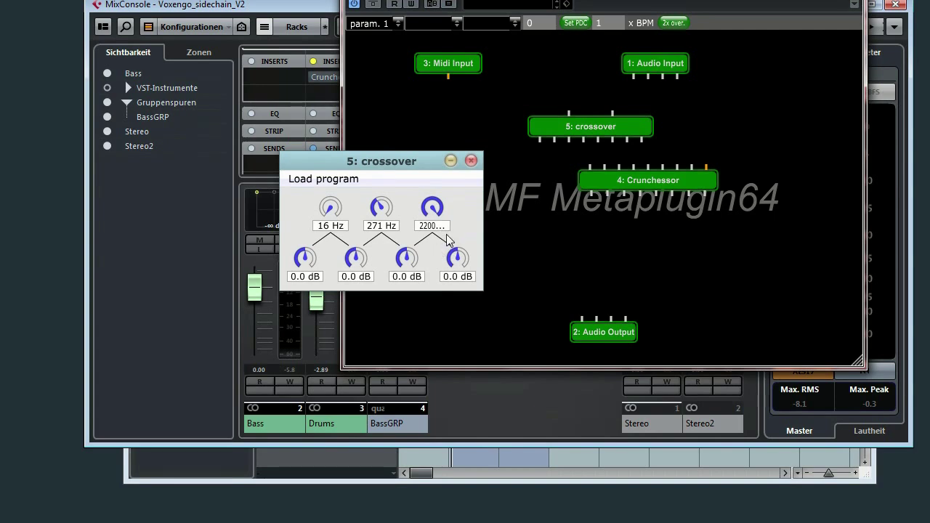
- Close the crossover editor, arrange the nodes, and wire Audio Input channels 1–2 into the crossover
left_click(471, 160)
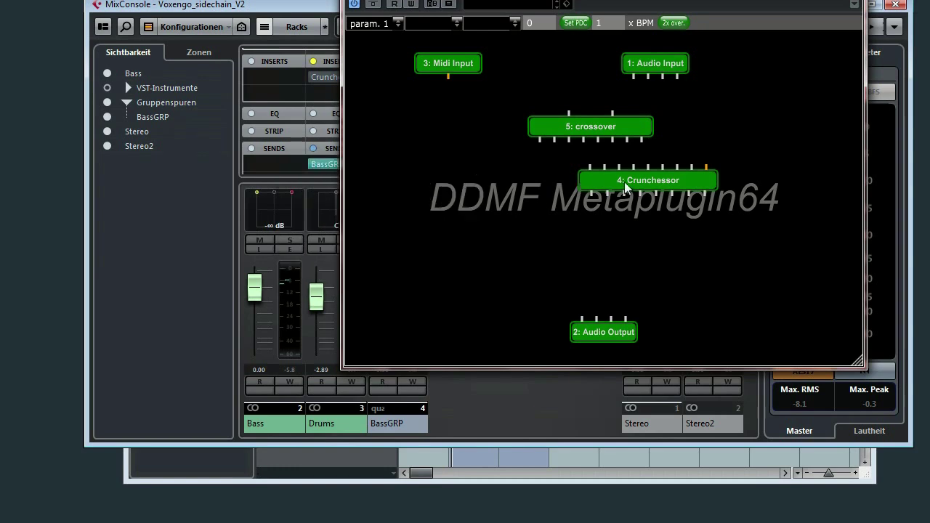
left_click_drag(624, 181, 578, 228)
mouse_move(575, 136)
left_mouse_down()
mouse_move(631, 144)
mouse_move(588, 142)
left_mouse_up()
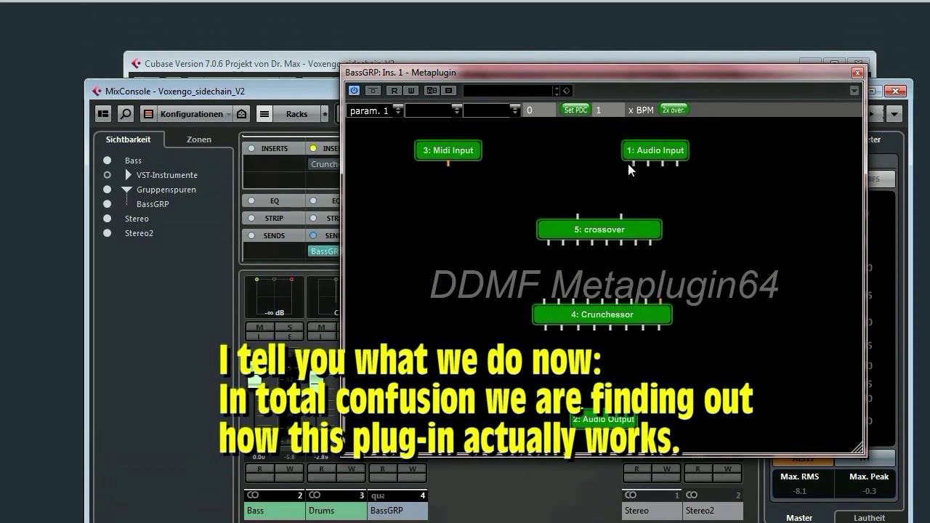
left_click_drag(629, 166, 576, 211)
left_click_drag(647, 164, 621, 214)
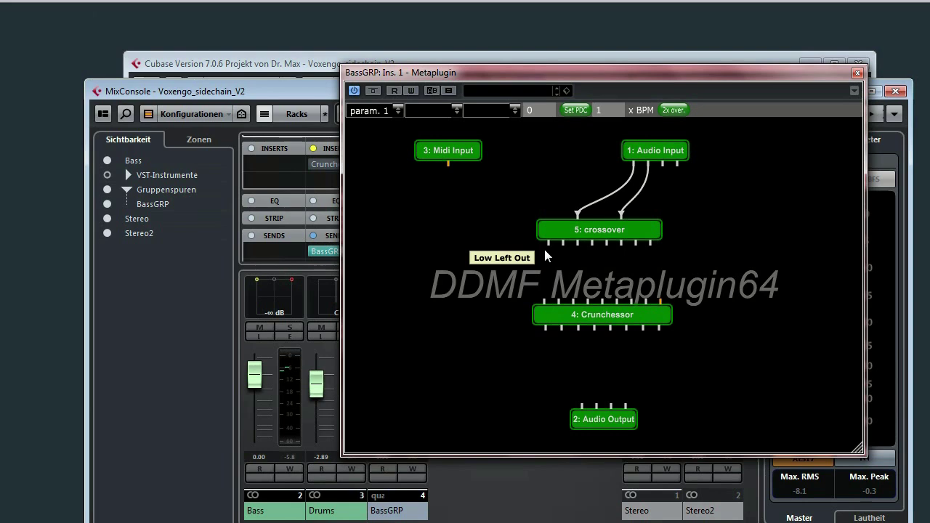
- Feed the crossover's low left/right band into Crunchessor and Crunchessor's two outputs into Audio Output
left_click_drag(548, 243, 541, 305)
left_click_drag(562, 244, 553, 298)
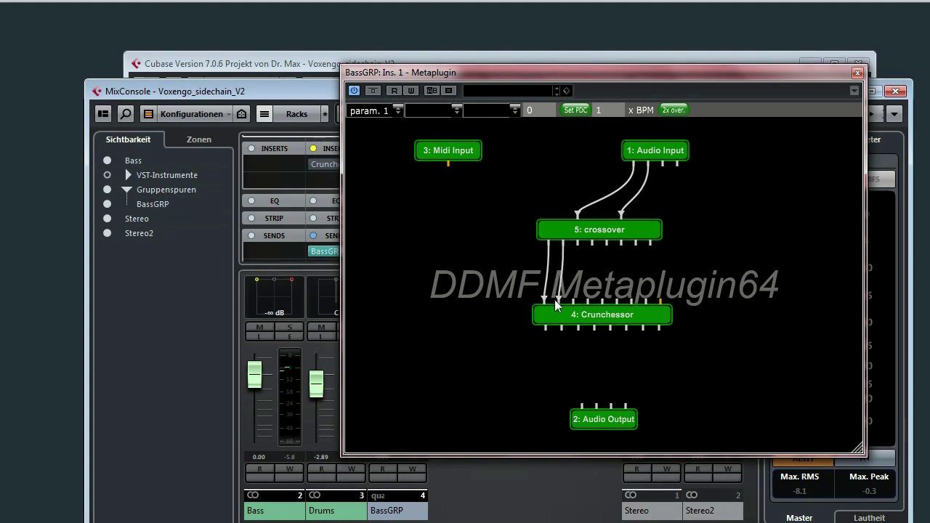
left_click_drag(579, 317, 584, 319)
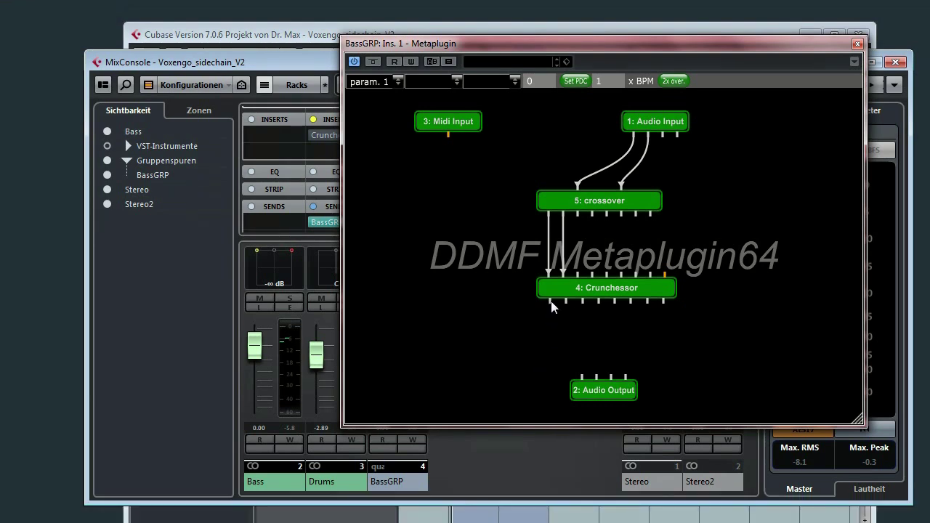
left_click_drag(551, 302, 580, 378)
left_click_drag(564, 302, 595, 374)
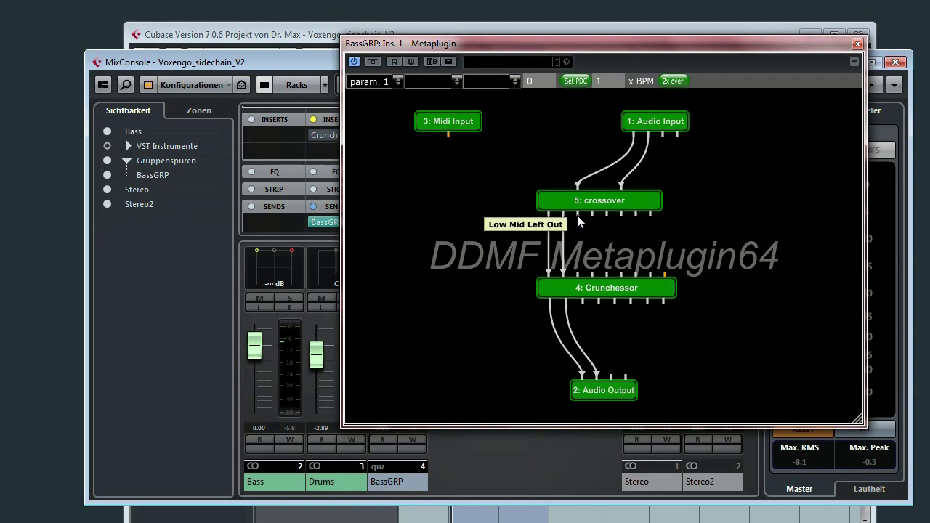
- Wire the crossover's upper band outputs directly to Audio Output's inputs
left_click_drag(581, 288, 504, 269)
left_click_drag(595, 200, 582, 377)
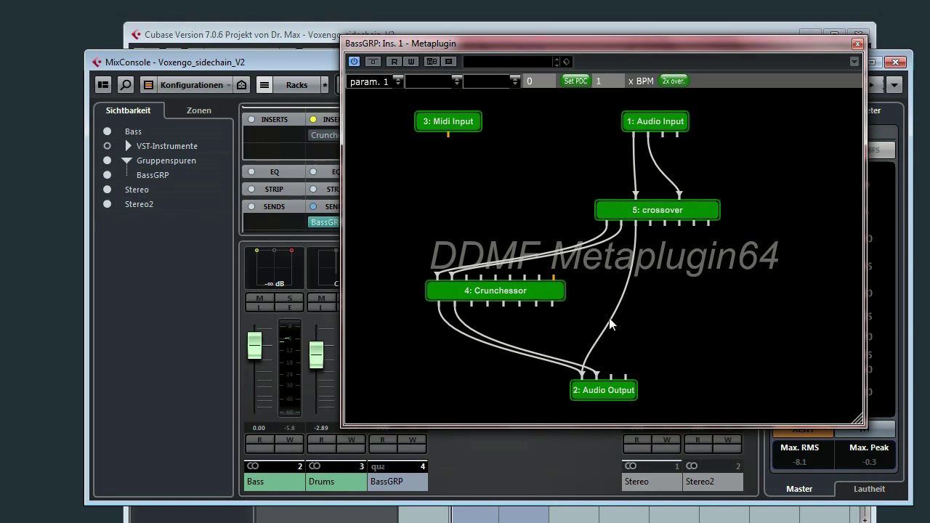
left_click_drag(650, 223, 600, 362)
left_click_drag(663, 223, 580, 376)
left_click_drag(680, 228, 597, 379)
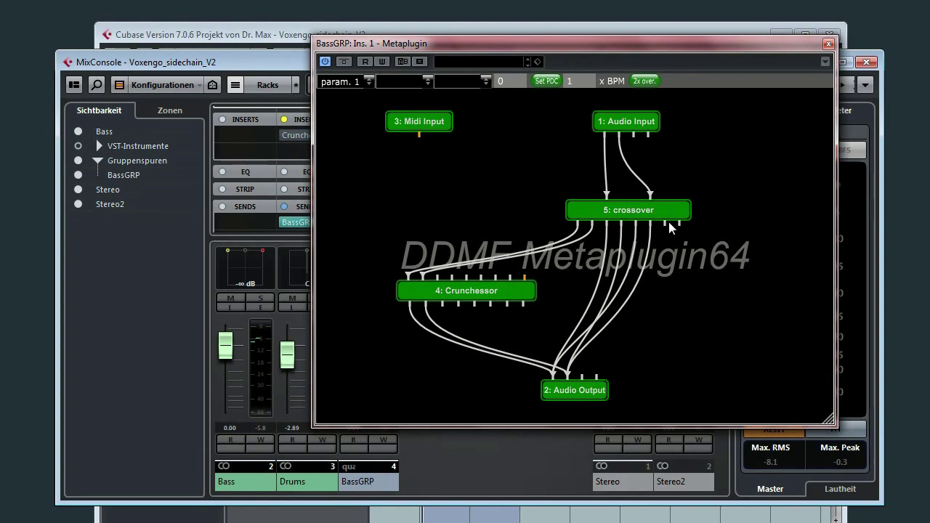
left_click_drag(694, 222, 579, 378)
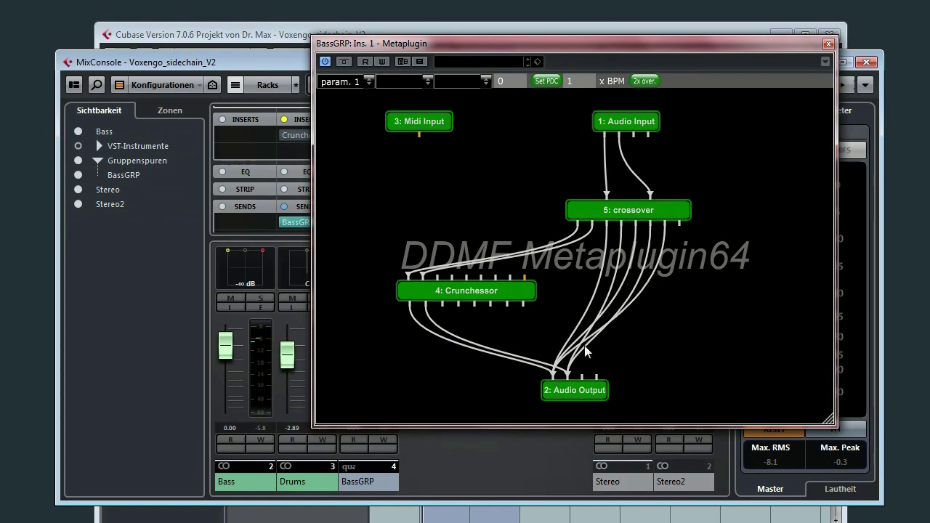
left_click_drag(680, 225, 567, 375)
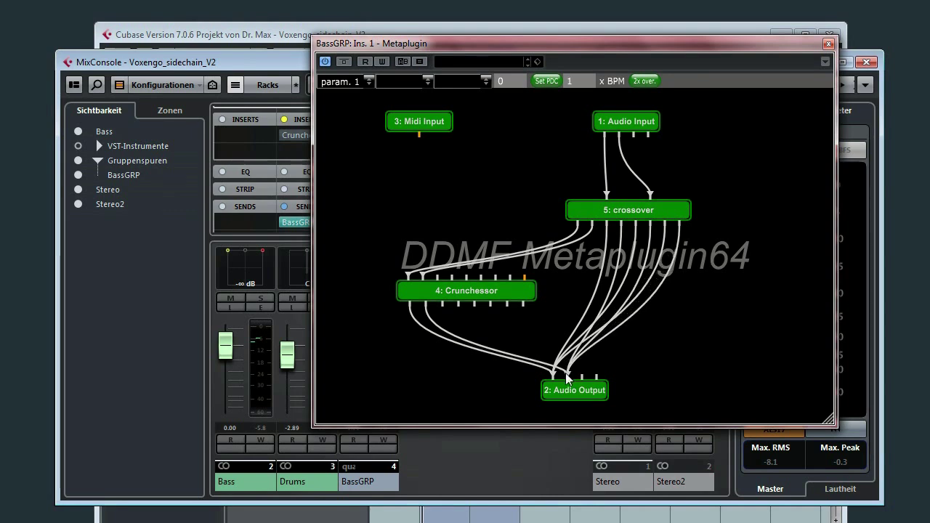
- Enlarge the Metaplugin window and wire Audio Input outputs 3 and 4 into Crunchessor's sidechain inputs
left_click_drag(616, 207, 670, 209)
left_click_drag(484, 293, 505, 274)
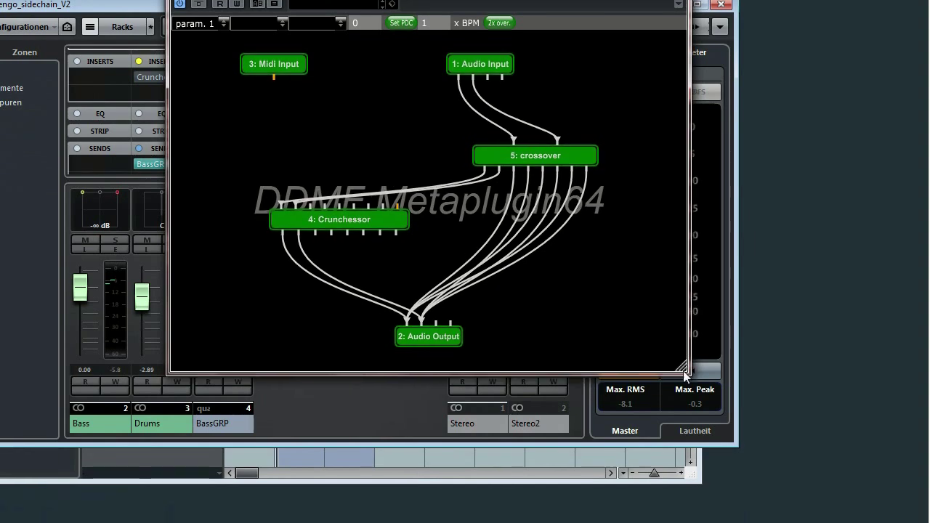
left_click_drag(830, 424, 839, 461)
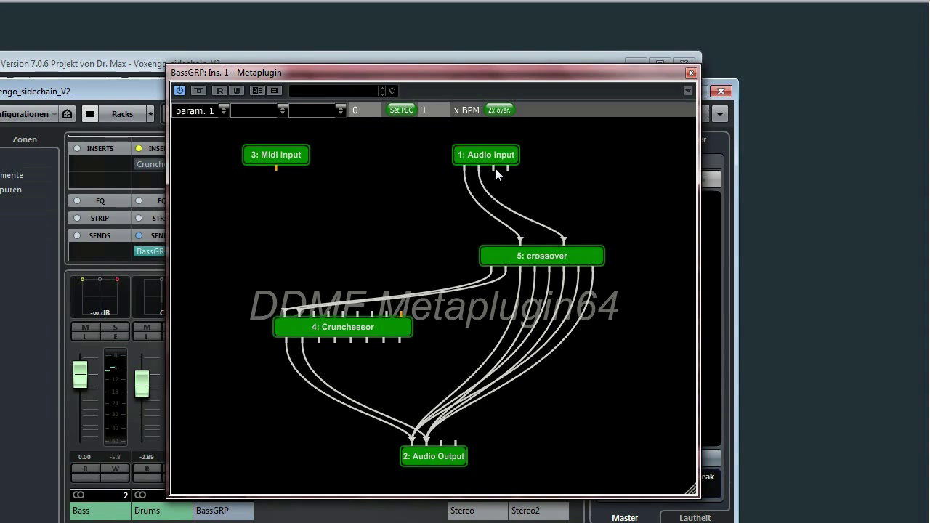
left_click_drag(493, 168, 315, 313)
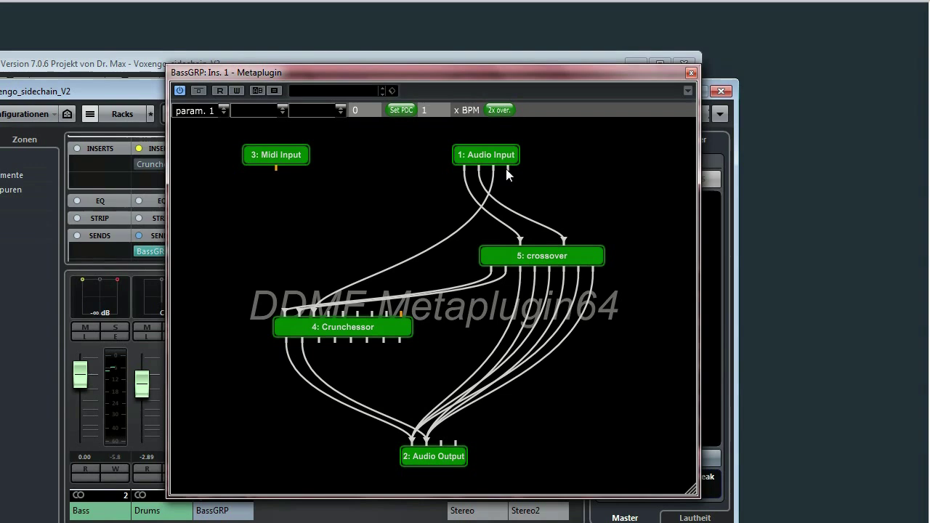
left_click_drag(507, 168, 326, 312)
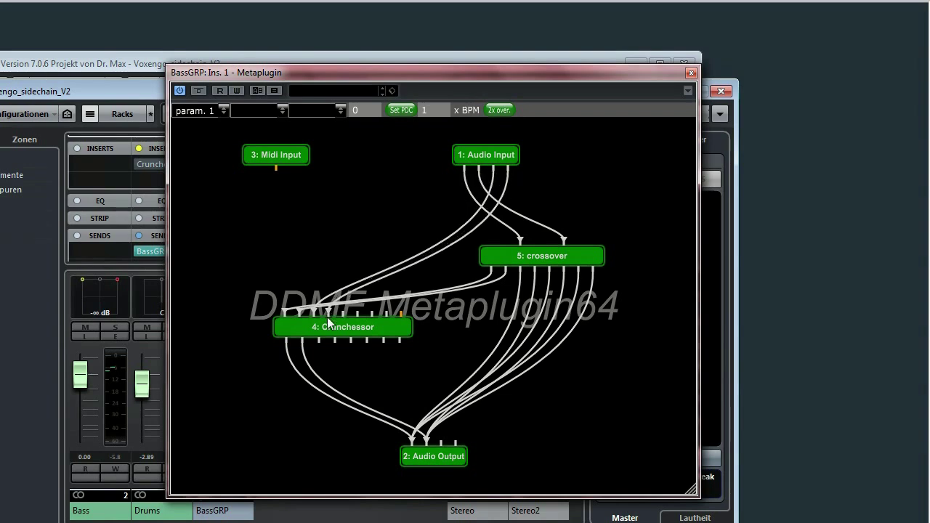
- Open the crossover and Crunchessor editors and arrange them around the Metaplugin graph
double_click(534, 264)
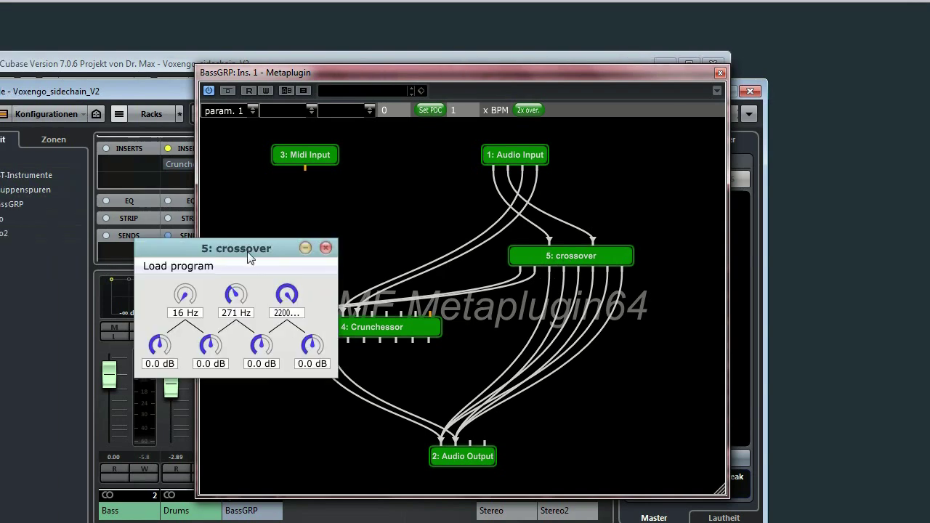
left_click_drag(219, 252, 579, 243)
double_click(391, 331)
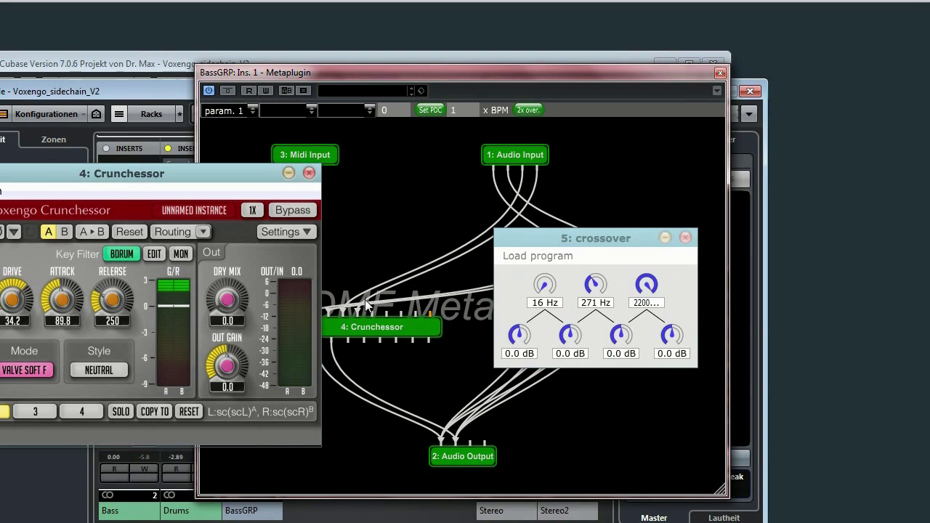
left_click_drag(246, 181, 316, 188)
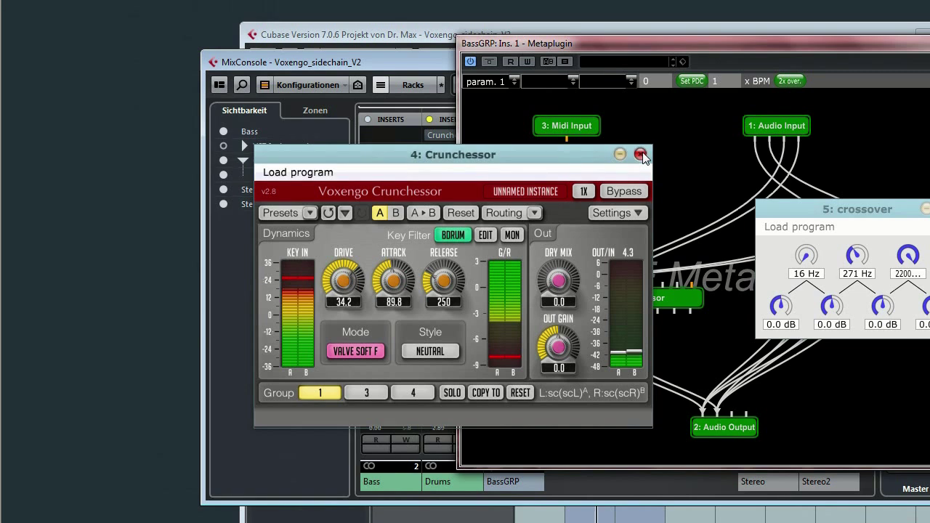
left_click(640, 96)
left_click_drag(687, 108, 661, 105)
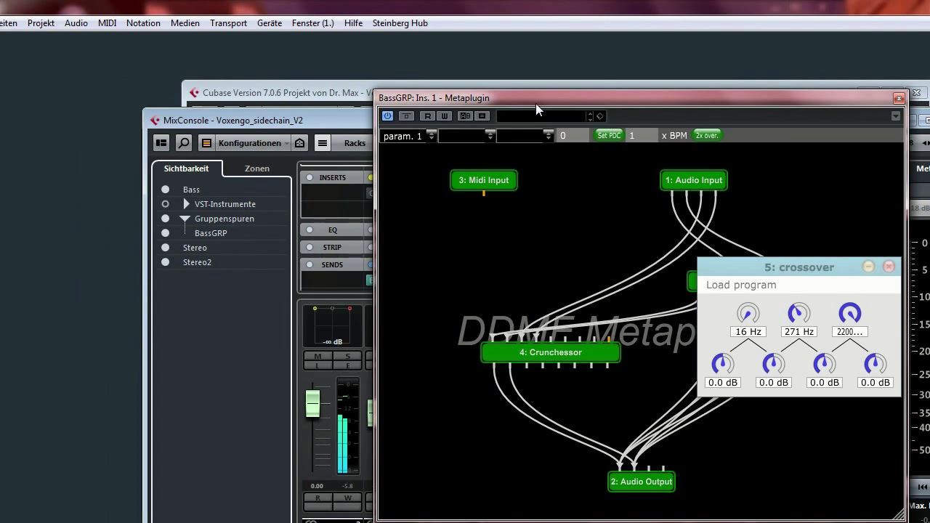
left_click_drag(535, 103, 779, 230)
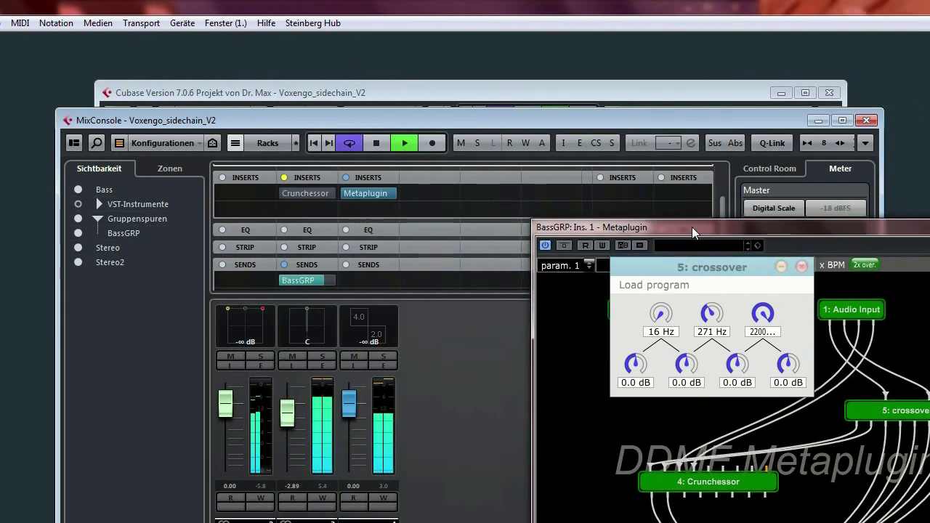
left_click_drag(692, 227, 273, 98)
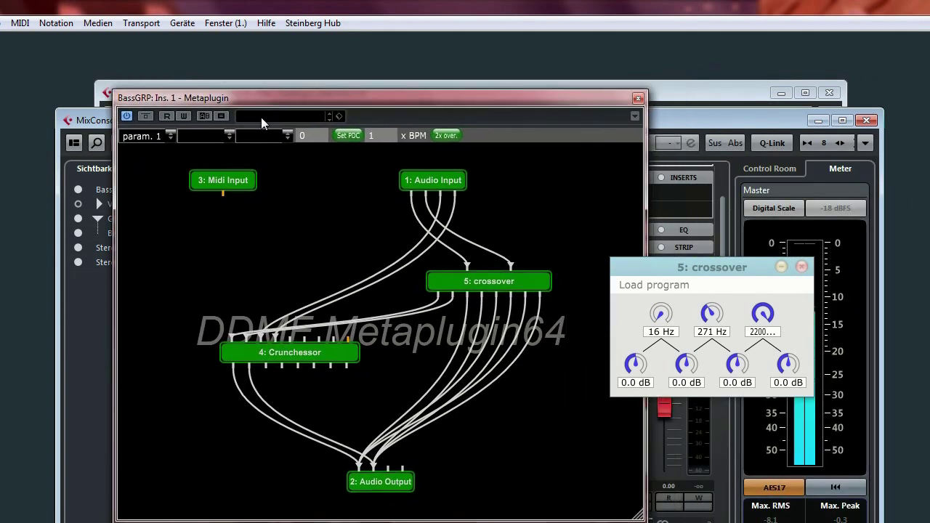
- Reopen and close the Crunchessor editor, then solo-listen to the third mixer channel
double_click(279, 358)
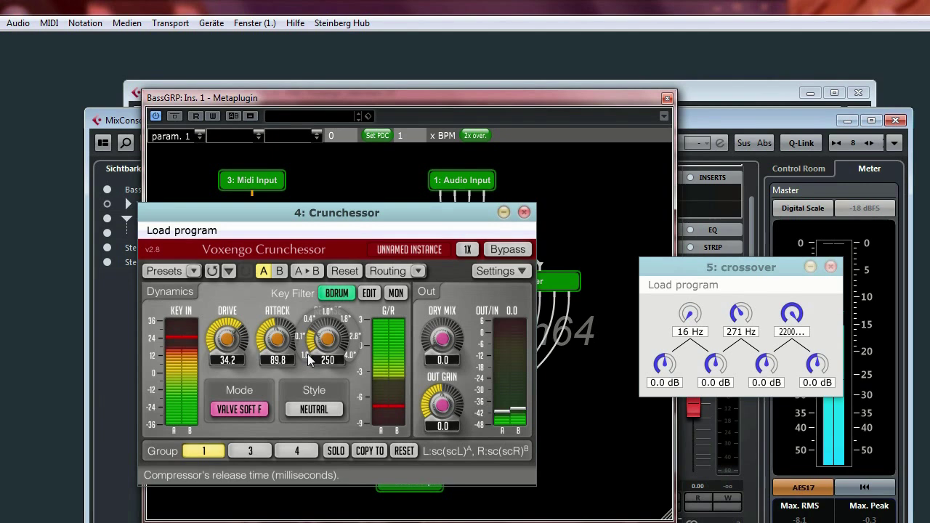
mouse_move(374, 212)
left_mouse_down()
mouse_move(309, 217)
mouse_move(360, 217)
left_mouse_up()
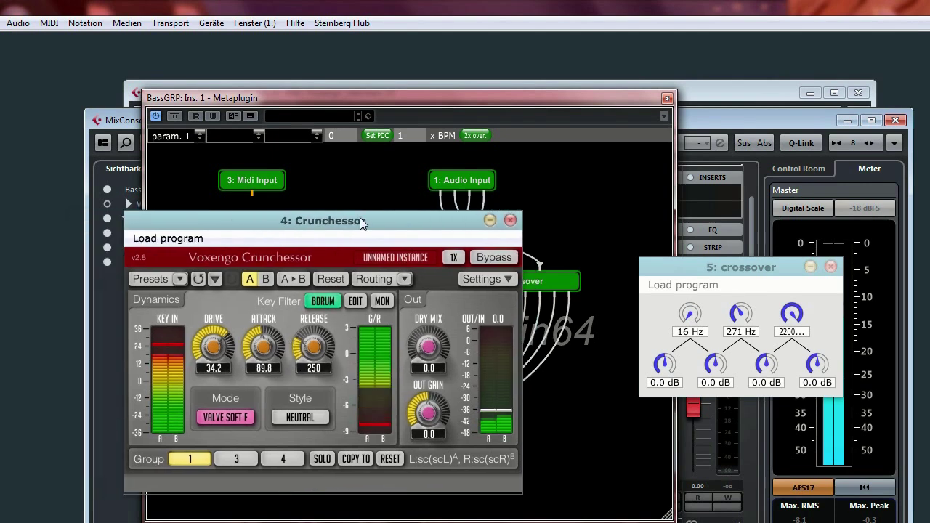
left_click(510, 220)
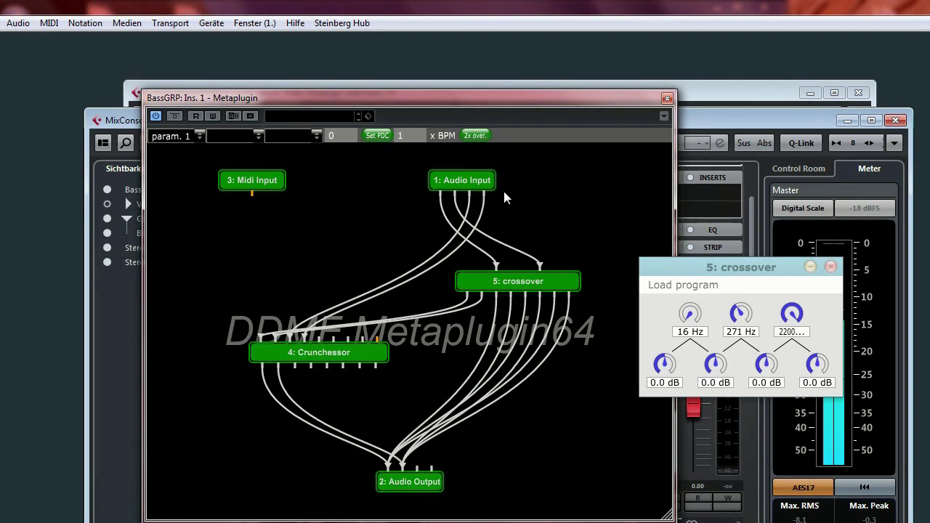
left_click_drag(441, 98, 743, 97)
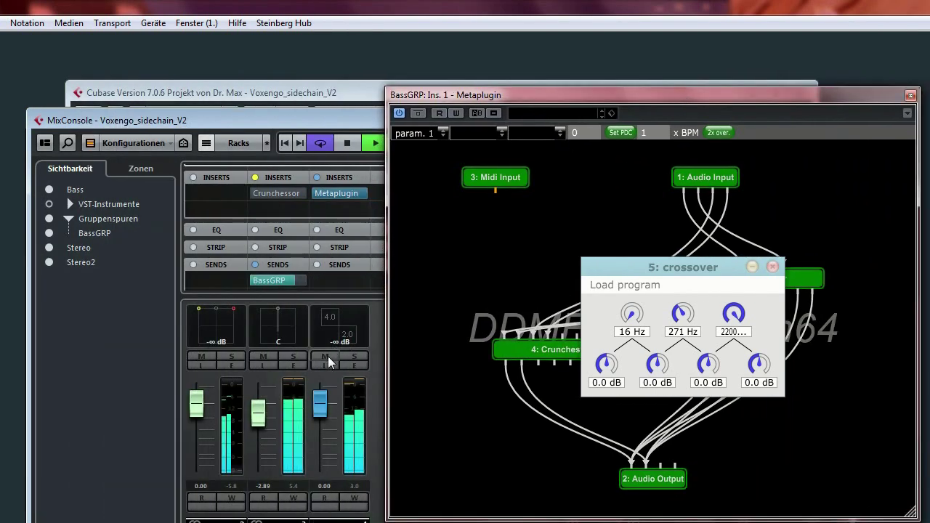
left_click(324, 365)
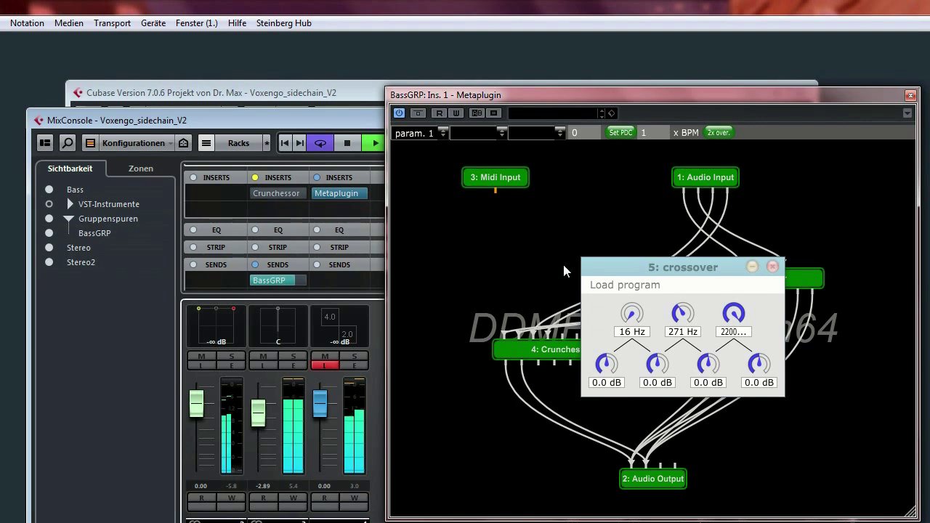
- Reopen the Crunchessor editor and toggle its MON key-filter monitoring on and off
left_click_drag(650, 267, 761, 252)
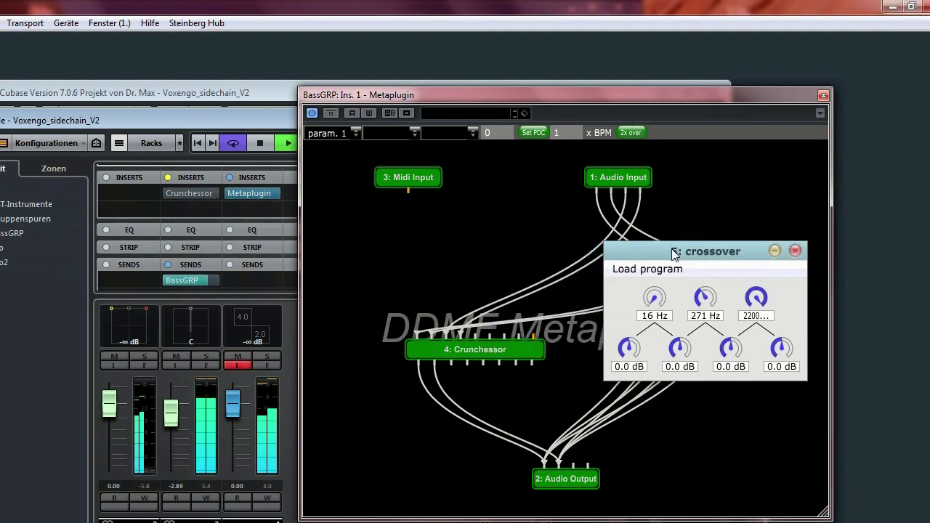
double_click(471, 351)
left_click_drag(677, 250, 540, 300)
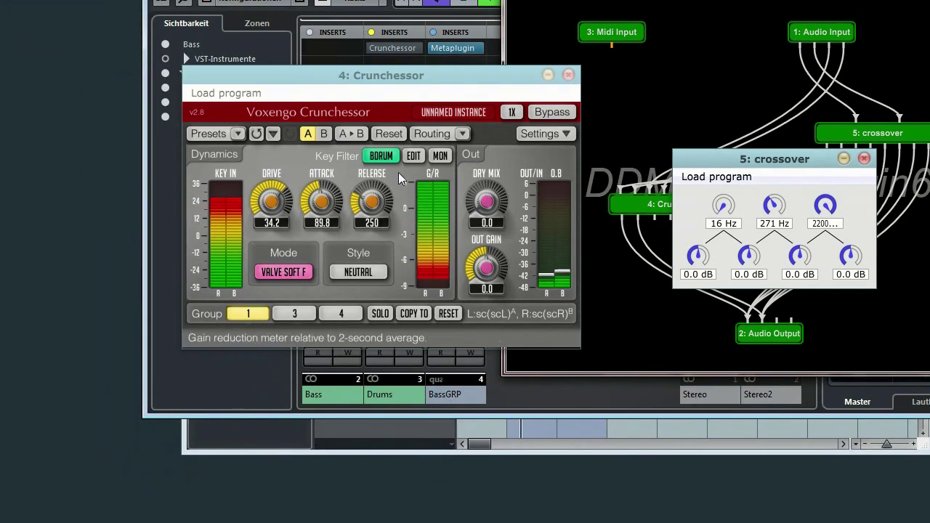
left_click(439, 154)
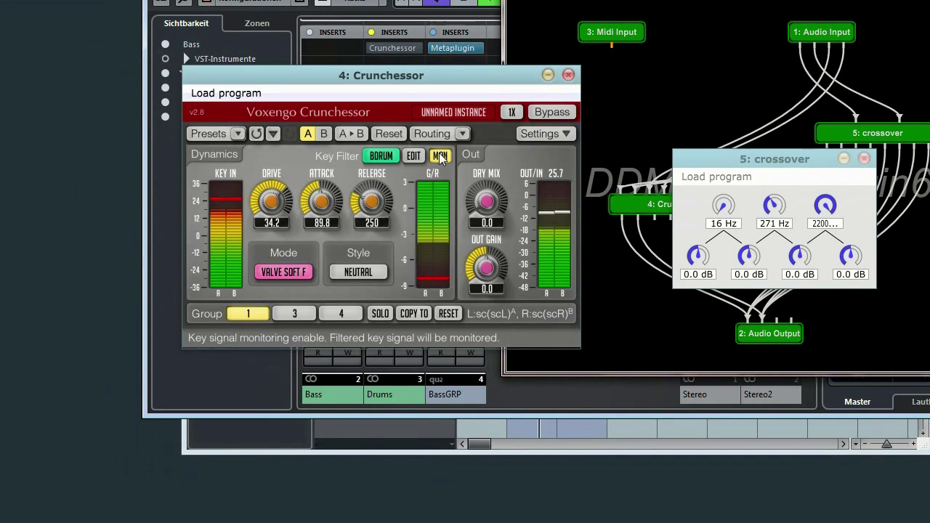
left_click(441, 154)
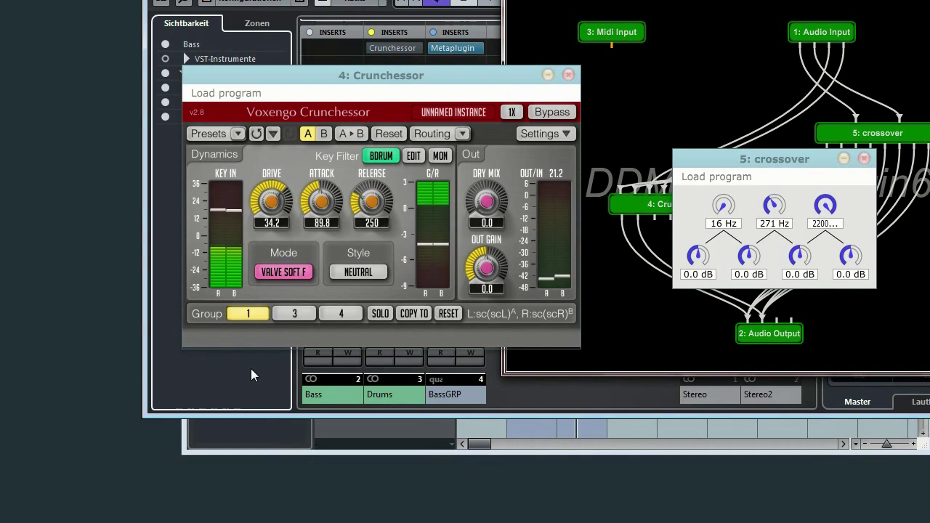
left_click_drag(741, 161, 454, 89)
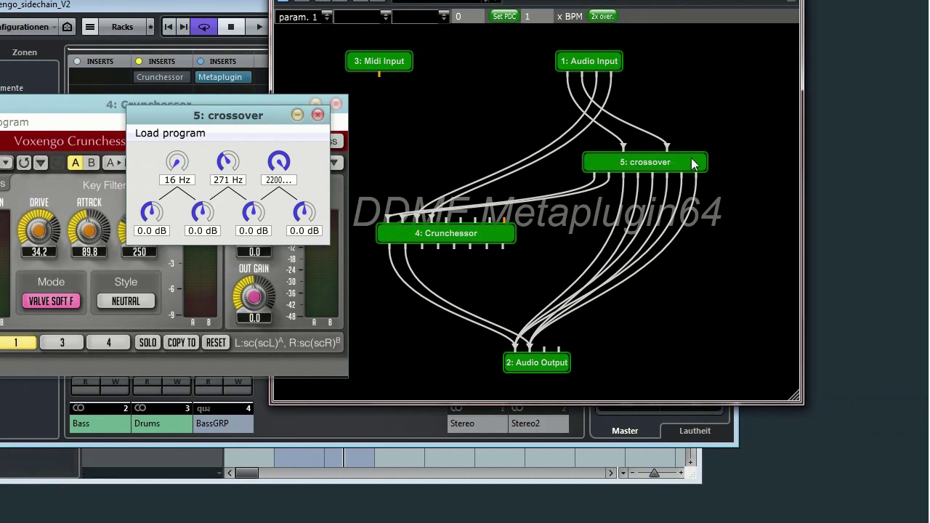
- Remove the rightmost crossover band's wire from the Audio Output
right_click(556, 366)
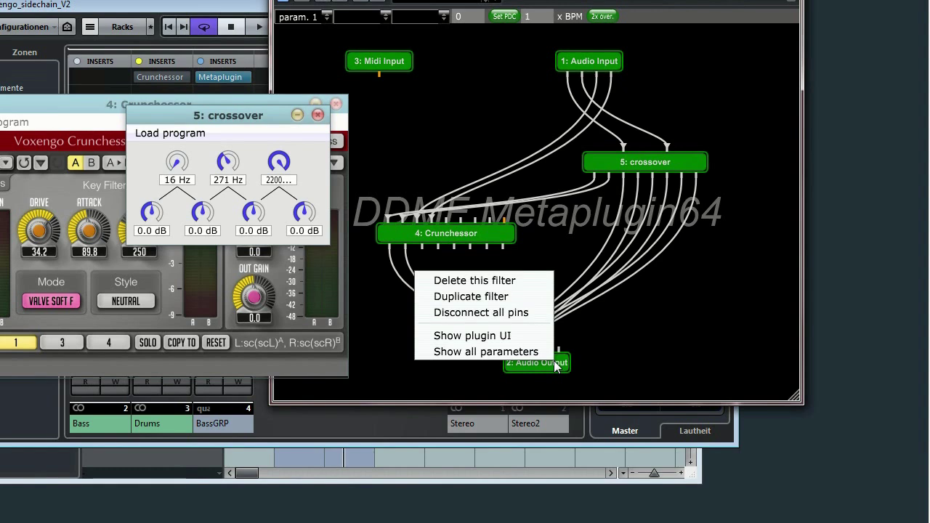
left_click(638, 195)
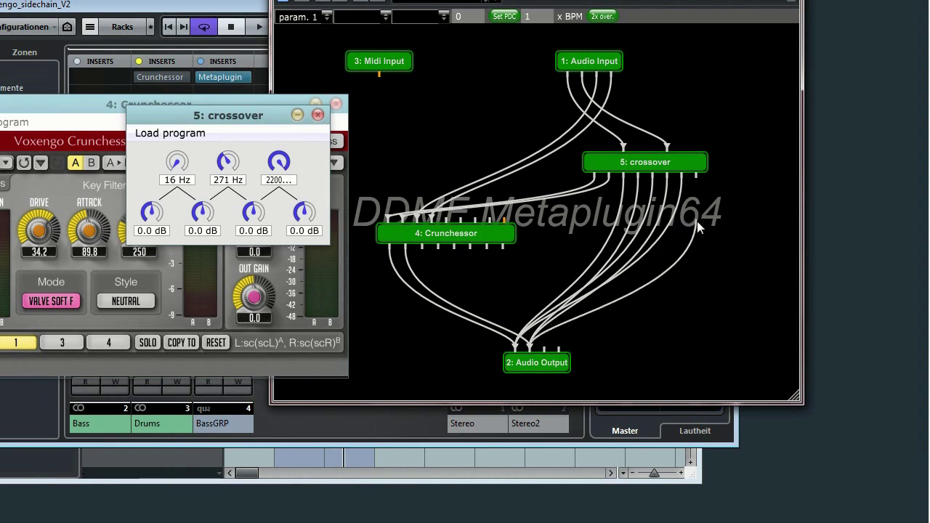
left_click_drag(682, 198, 600, 247)
- Move the crossover editor aside and shift a wire's start to the adjacent High Mid output
left_click_drag(226, 116, 733, 325)
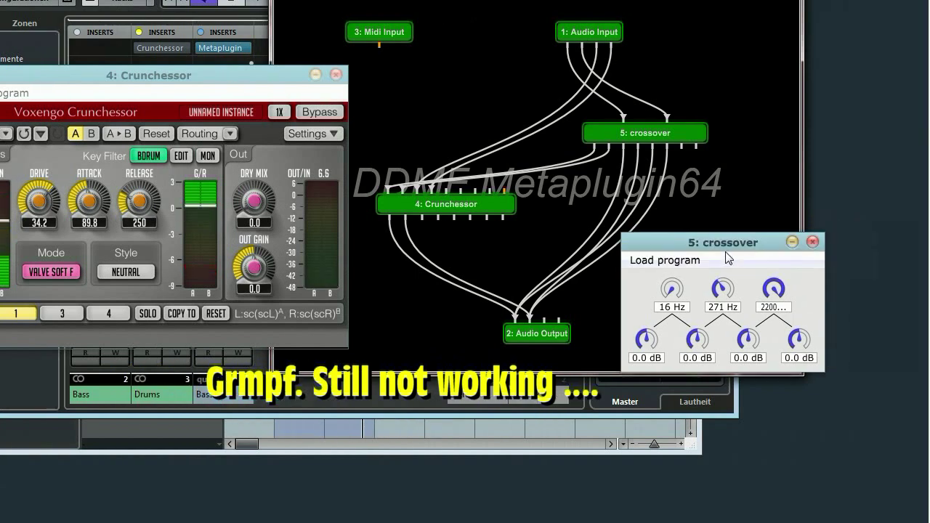
left_click_drag(726, 240, 403, 356)
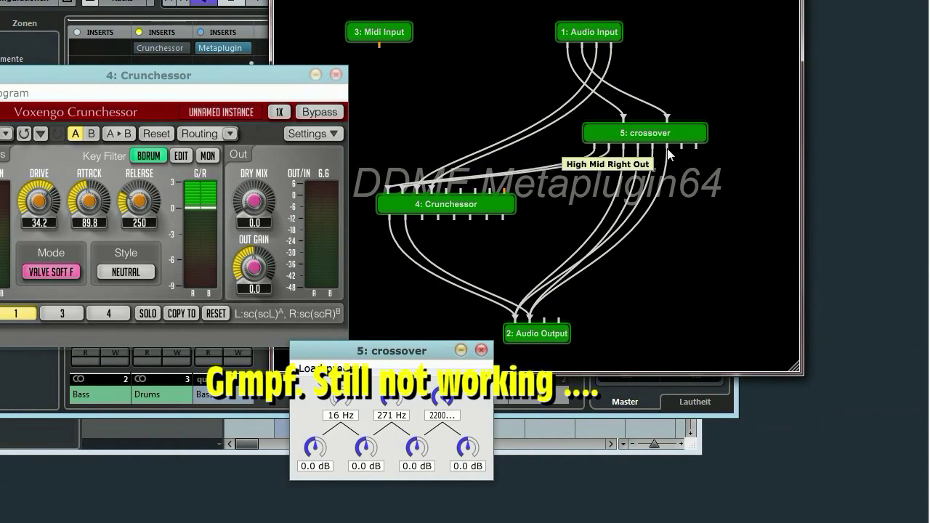
left_click_drag(668, 154, 698, 158)
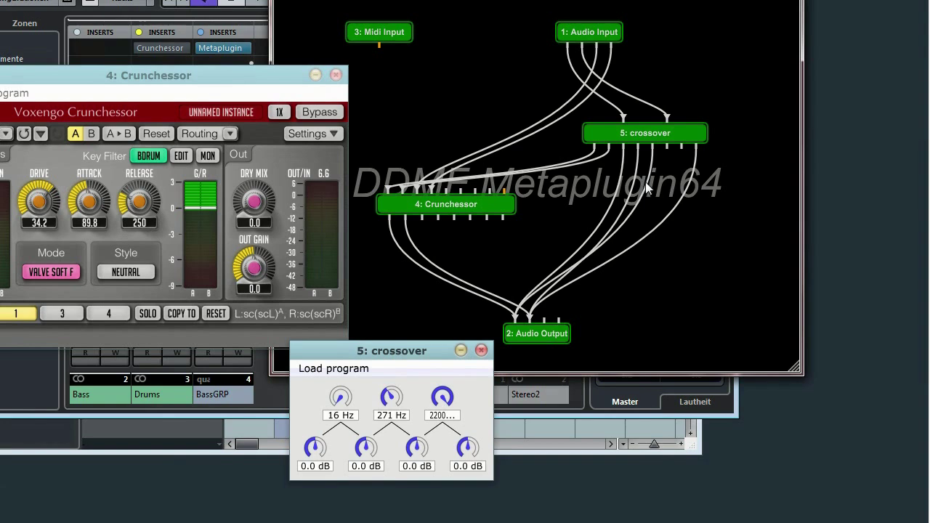
left_click_drag(645, 181, 684, 156)
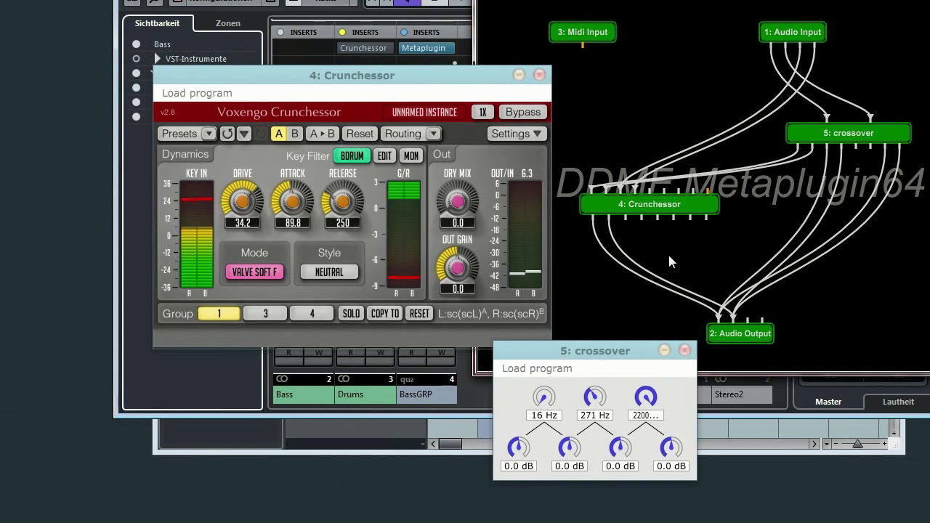
- Disconnect all of the Crunchessor's wires and move the crossover and Crunchessor nodes up-left
right_click(644, 205)
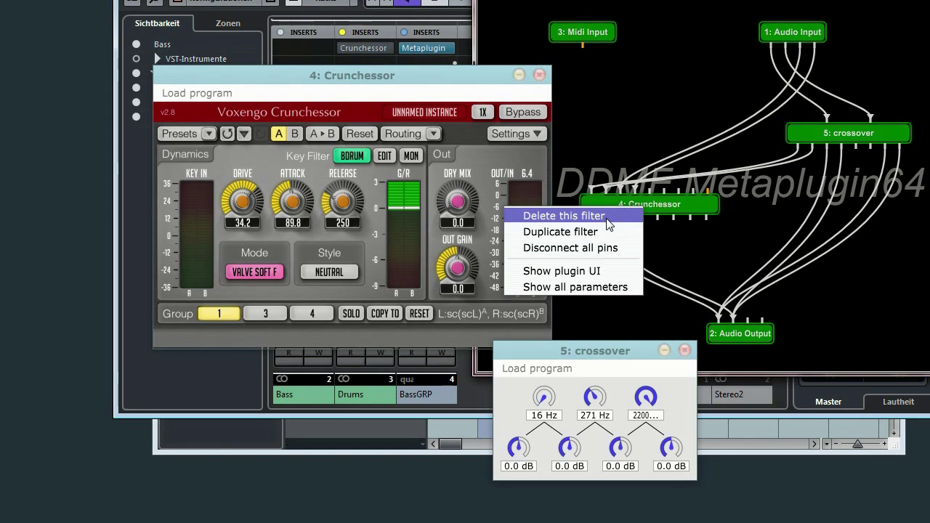
left_click(600, 248)
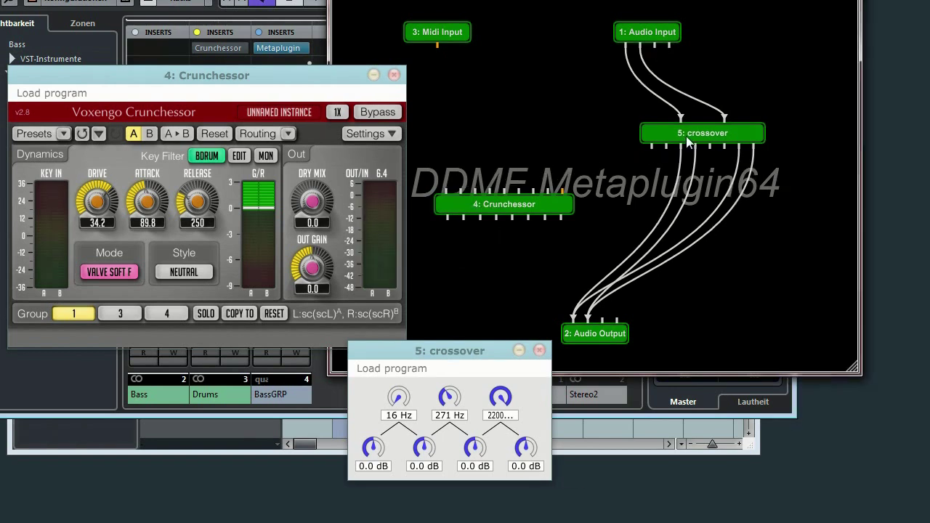
left_click_drag(688, 142, 637, 135)
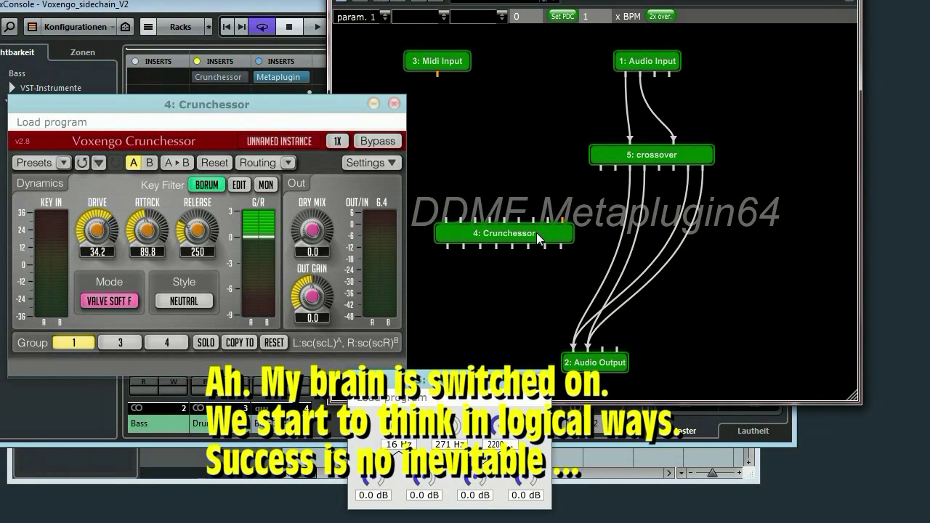
left_click_drag(536, 233, 511, 211)
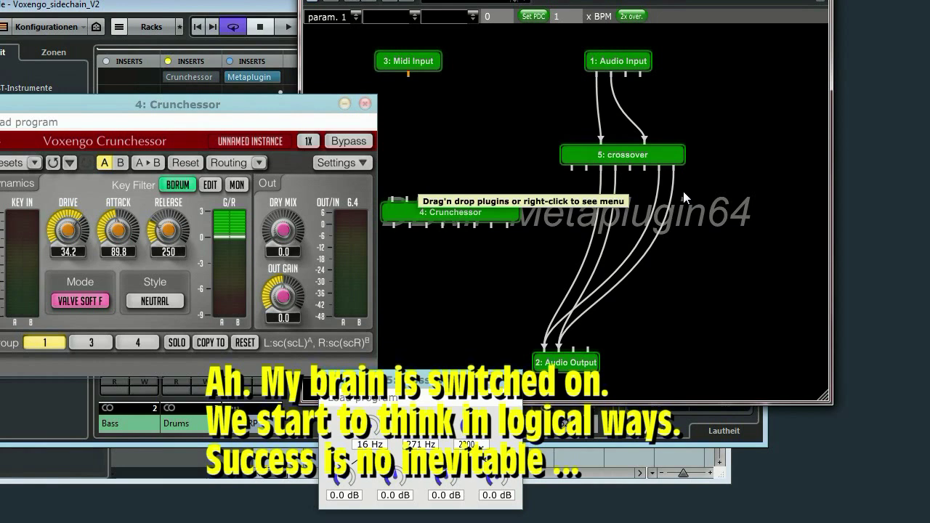
- Delete the four crossover-to-Audio Output wires
left_click(614, 195)
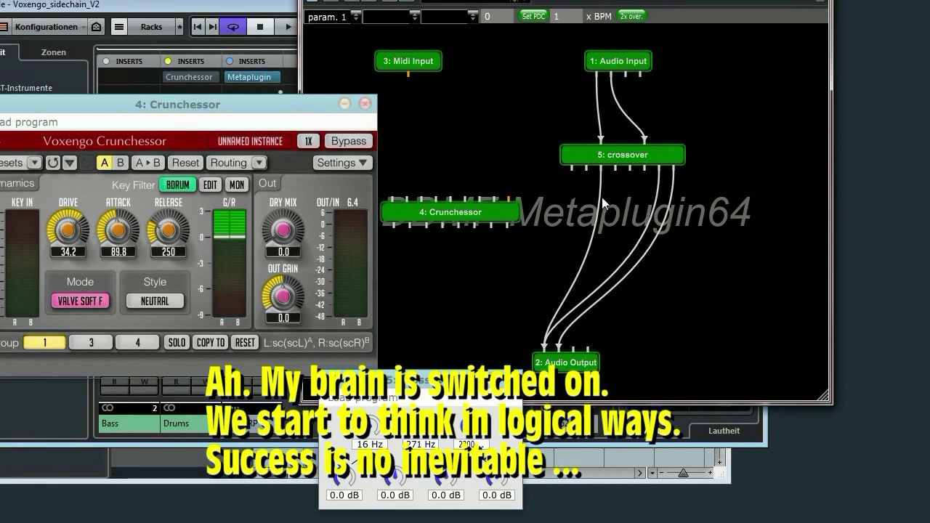
left_click(601, 197)
left_click(656, 192)
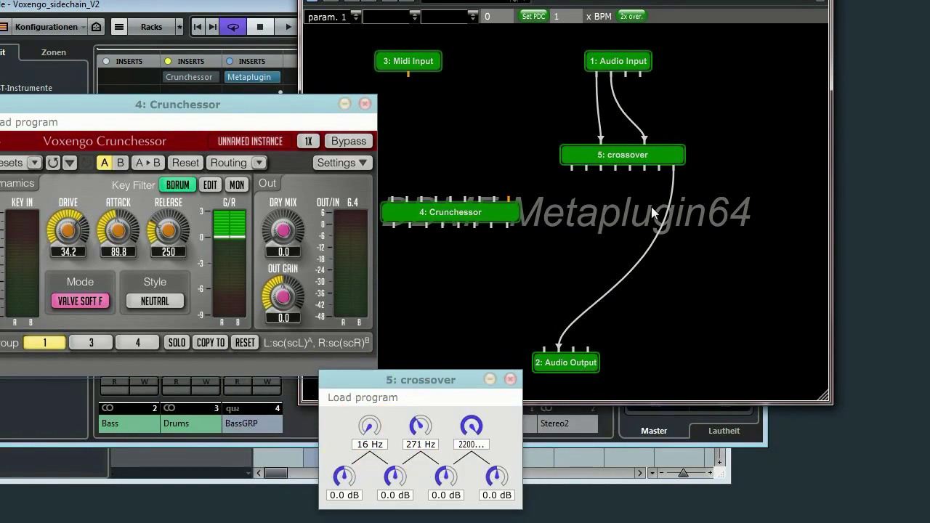
left_click(669, 208)
- Briefly reconnect a crossover output to Audio Output and lower the middle split frequency
left_click_drag(616, 163, 541, 343)
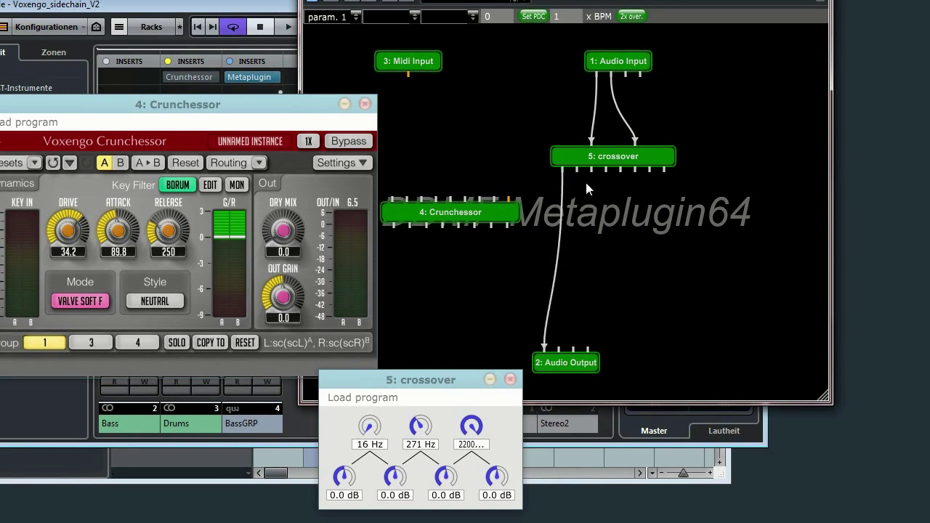
left_click_drag(578, 171, 556, 350)
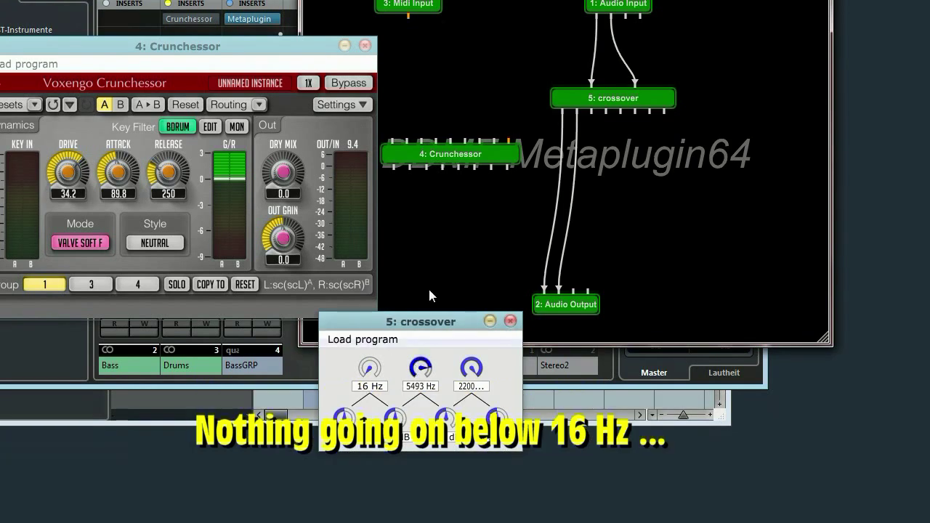
left_click_drag(421, 363, 431, 363)
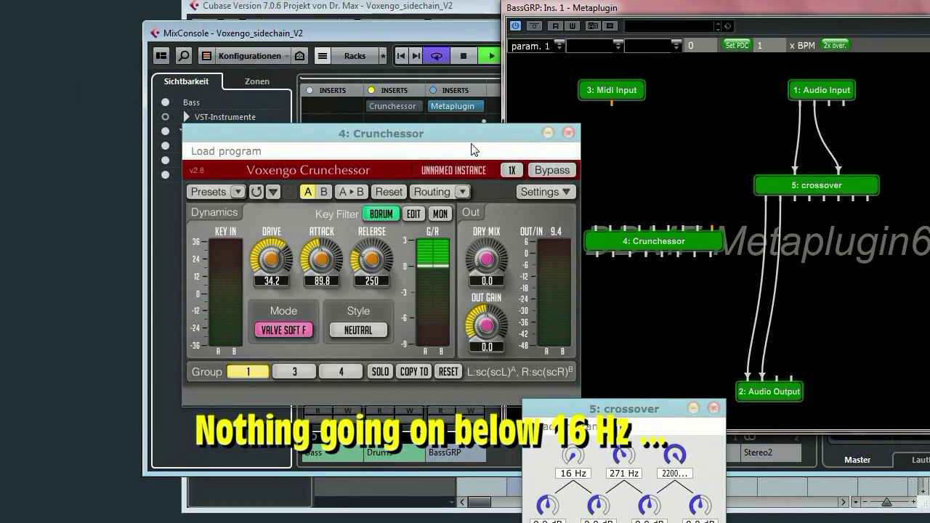
left_click_drag(471, 149, 427, 168)
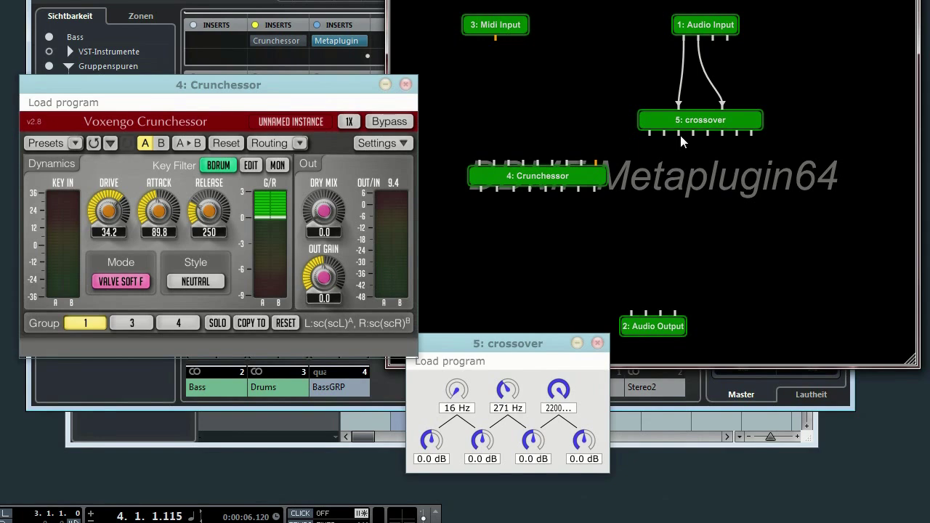
- Test-wire two crossover outputs to Audio Output and retune the middle split to 181 Hz
left_click_drag(678, 135, 630, 318)
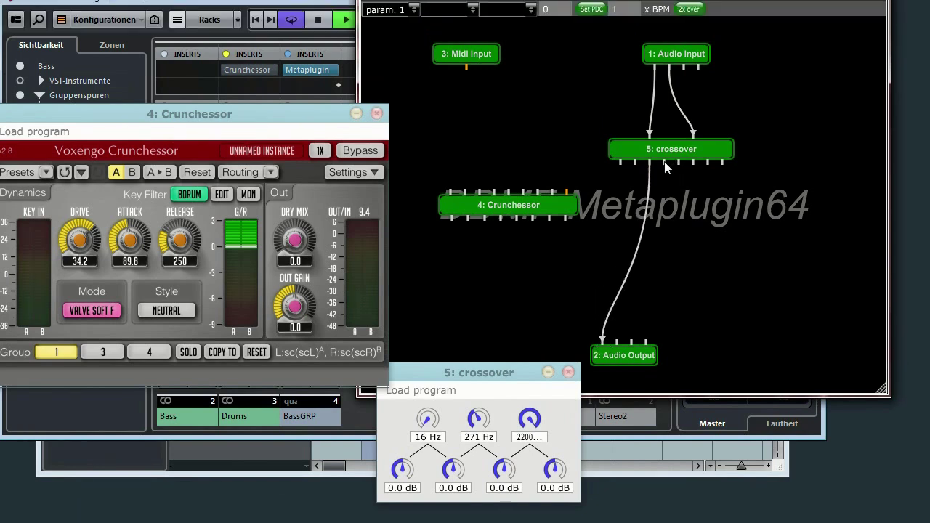
left_click_drag(666, 167, 616, 341)
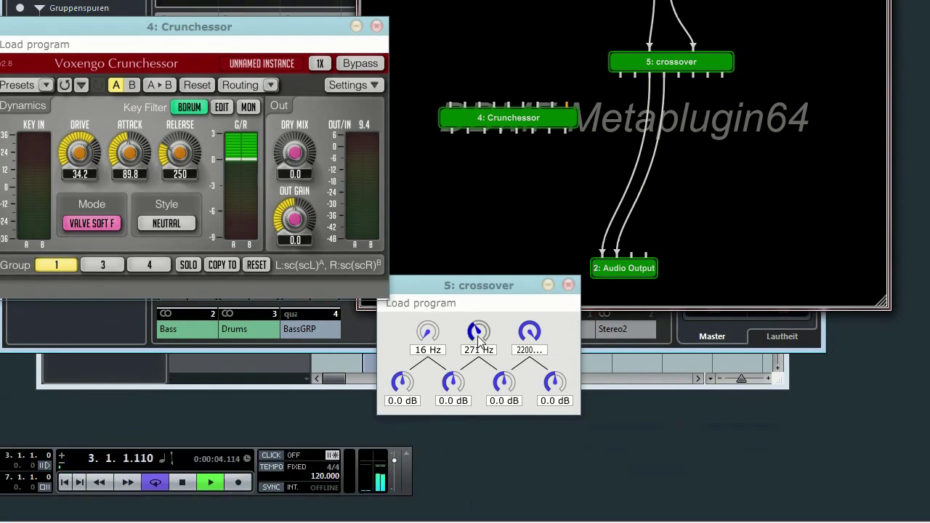
left_click_drag(479, 335, 498, 279)
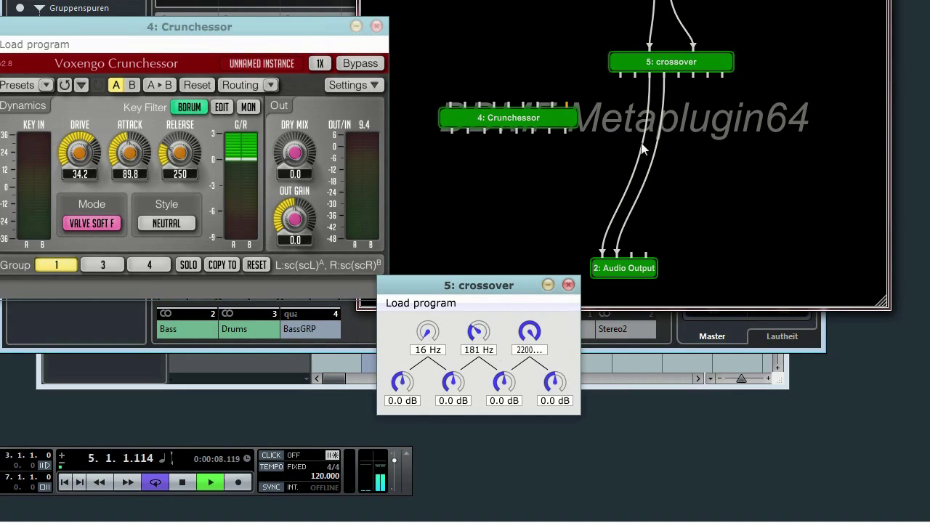
- Rewire crossover outputs to Audio Output's inputs, then remove the test wires
left_click_drag(643, 148, 658, 155)
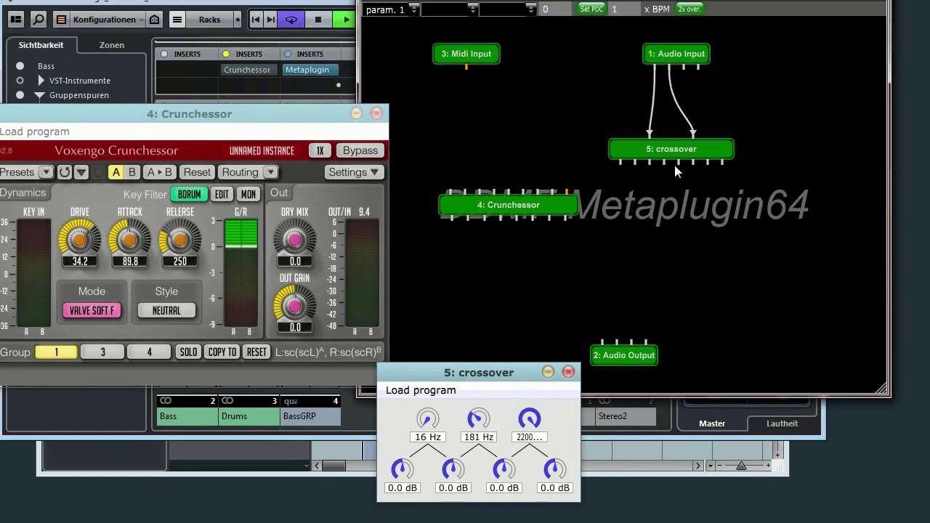
left_click_drag(677, 163, 600, 343)
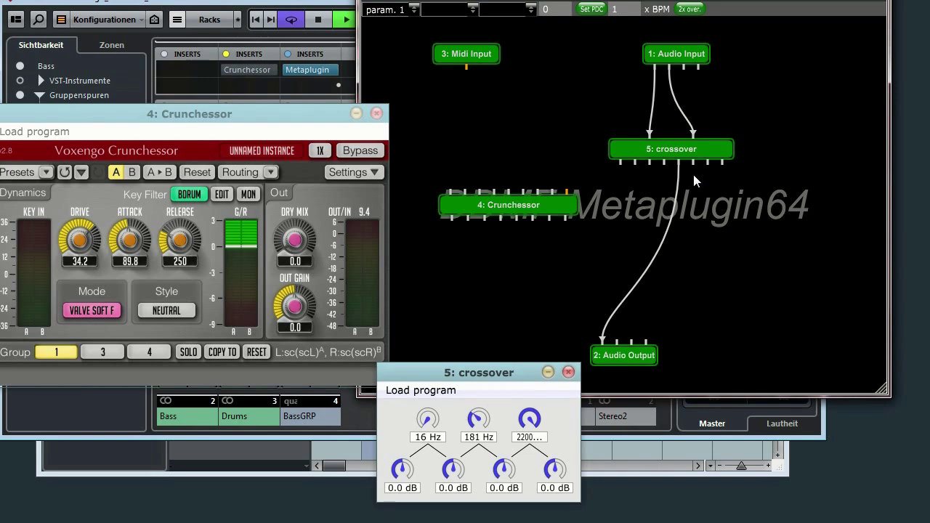
left_click_drag(693, 166, 614, 349)
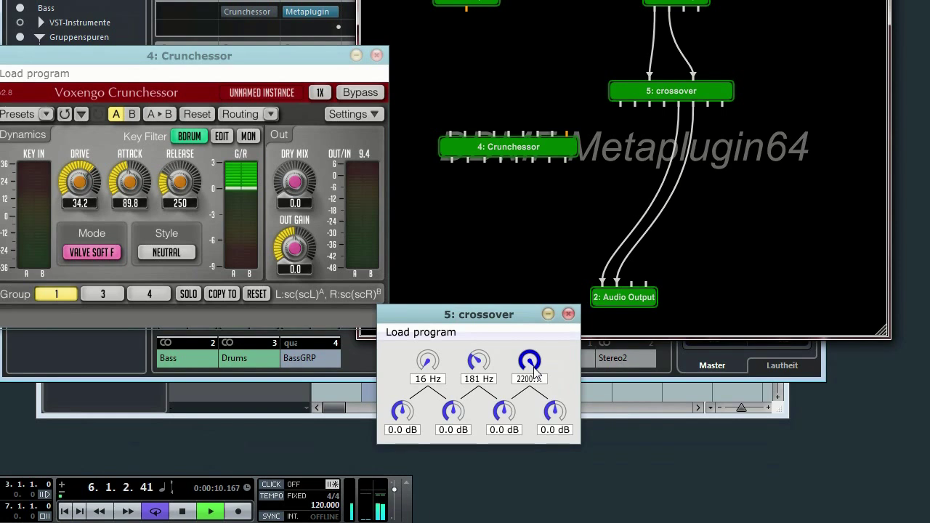
left_click(680, 182)
left_click_drag(677, 138, 572, 312)
left_click_drag(663, 134, 560, 314)
mouse_move(621, 239)
left_mouse_down()
mouse_move(650, 245)
mouse_move(607, 236)
mouse_move(613, 248)
left_mouse_up()
- Lower the Crunchessor node and wire the crossover's low outputs into its first two inputs
left_click_drag(489, 211, 499, 248)
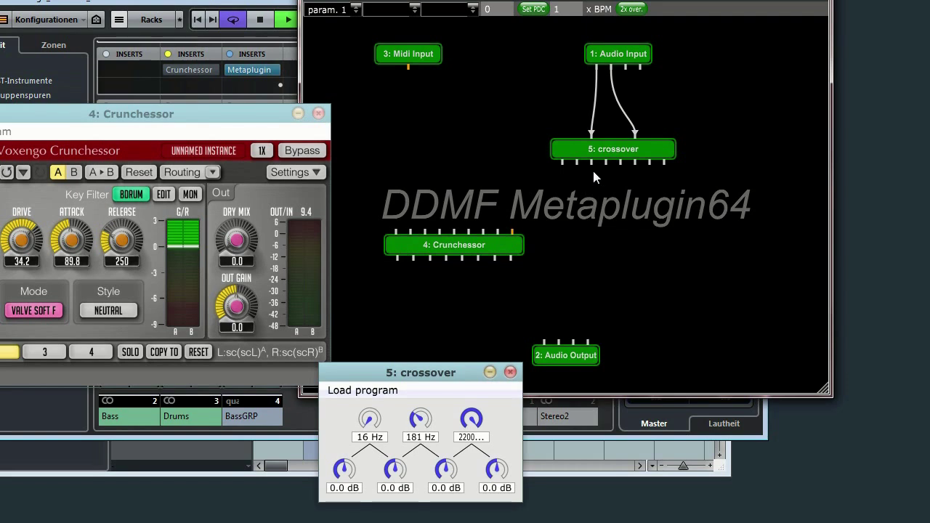
left_click_drag(590, 163, 394, 230)
left_click_drag(603, 163, 412, 231)
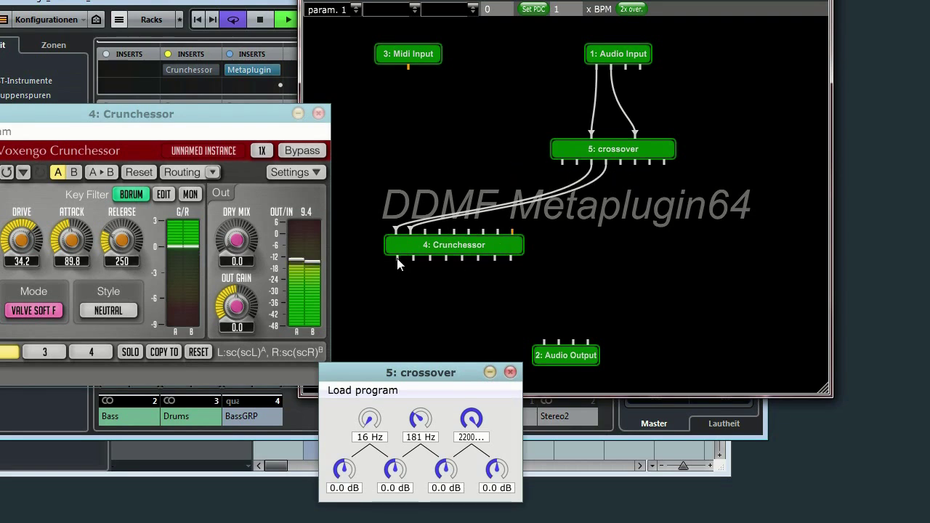
- Connect both Crunchessor outputs to the Audio Output inputs
left_click_drag(398, 258, 543, 338)
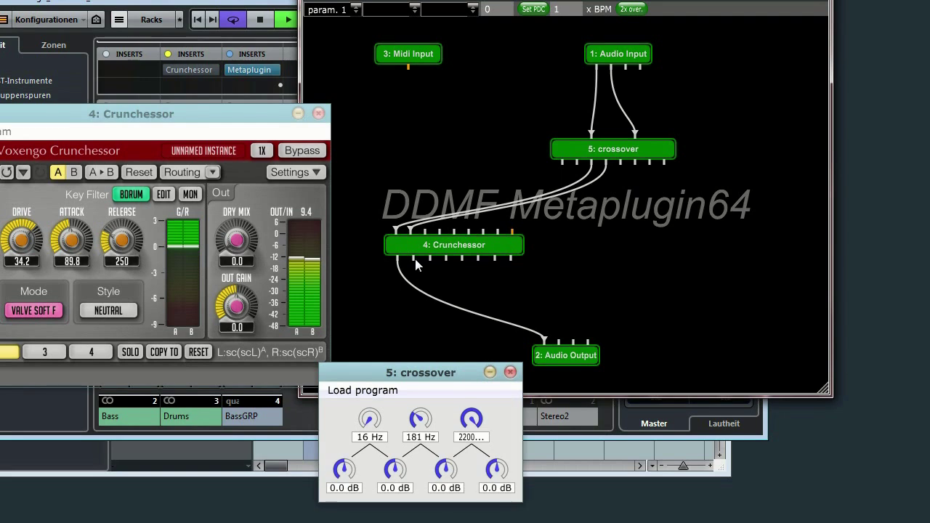
left_click_drag(413, 259, 554, 333)
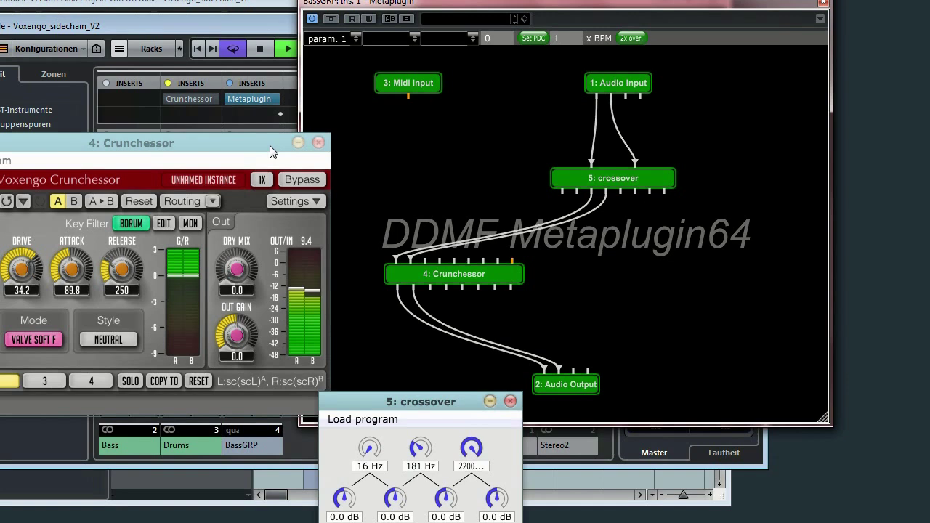
left_click_drag(257, 113, 216, 136)
left_click_drag(244, 170, 157, 158)
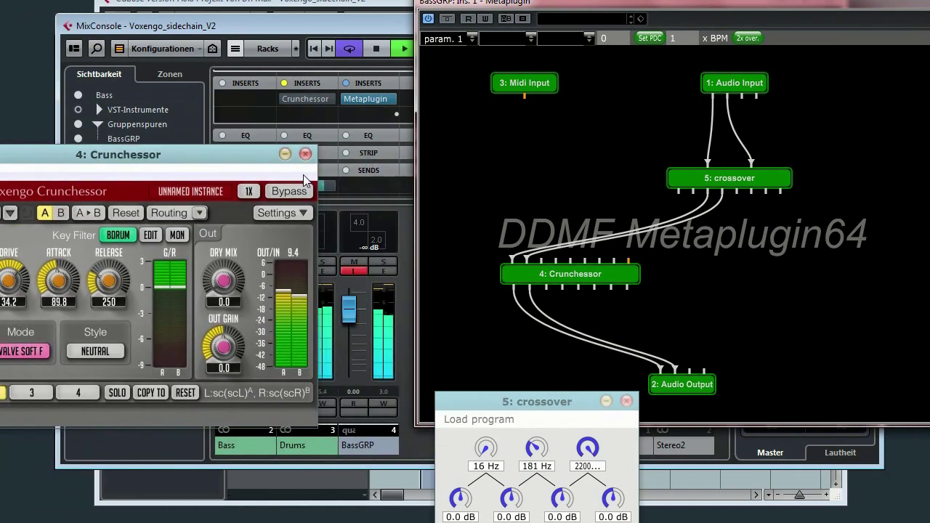
left_click(271, 274)
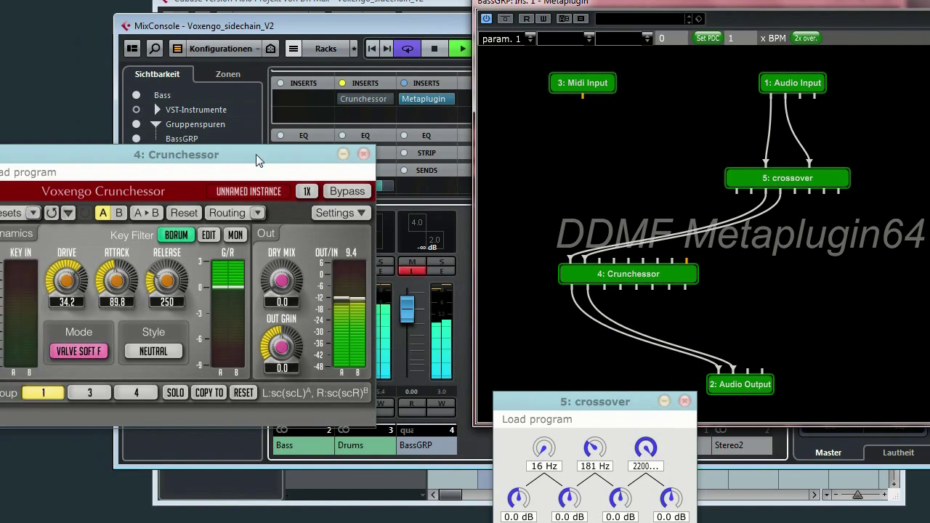
- Wire both Audio Input channels into the Crunchessor's sidechain inputs and reposition its window
left_click_drag(197, 152, 278, 155)
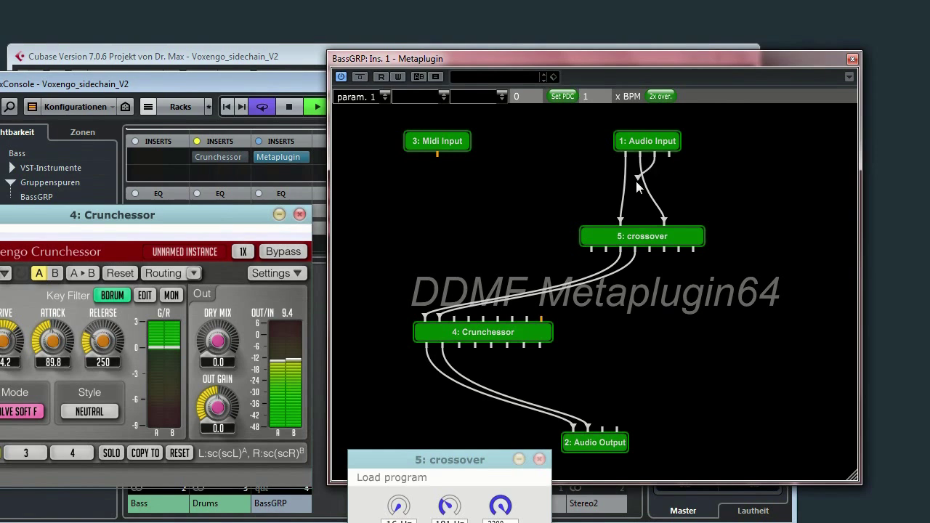
left_click_drag(637, 187, 456, 317)
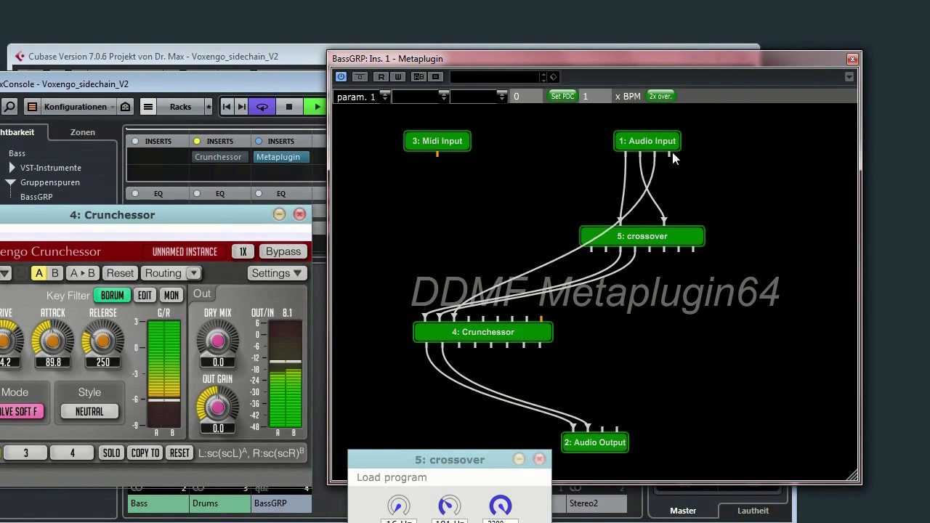
left_click_drag(672, 154, 462, 320)
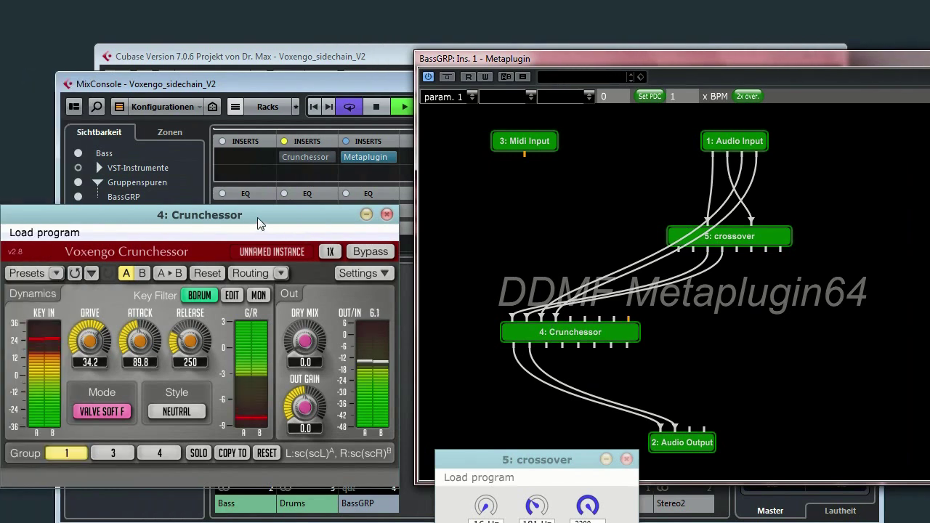
left_click_drag(163, 217, 190, 188)
left_click_drag(277, 187, 276, 184)
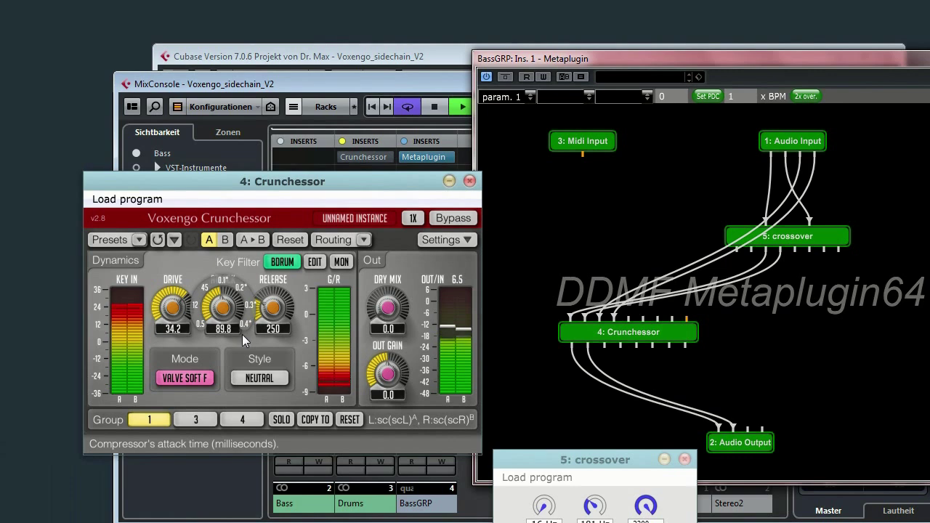
left_click_drag(399, 186, 270, 136)
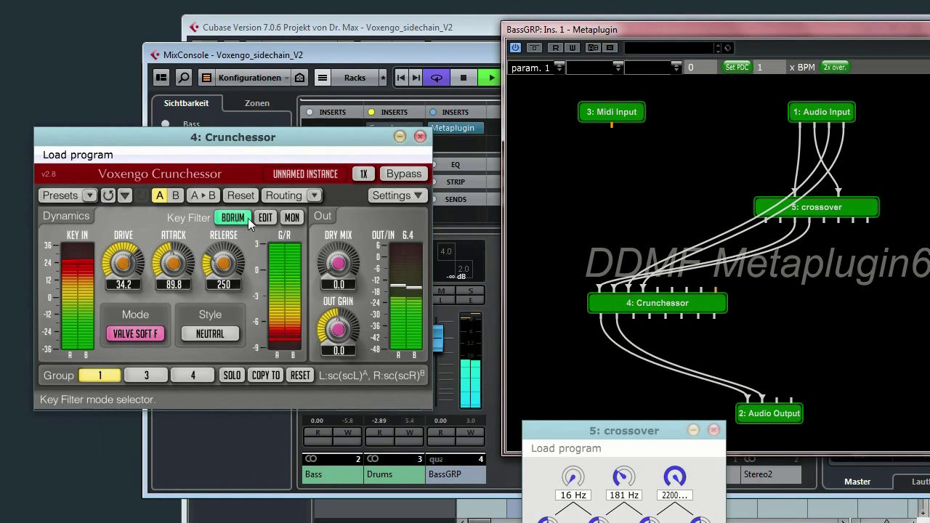
- Connect the crossover's High Mid Left and Right outputs to Audio Output, comparing with Mute on and off
left_click_drag(314, 139, 302, 163)
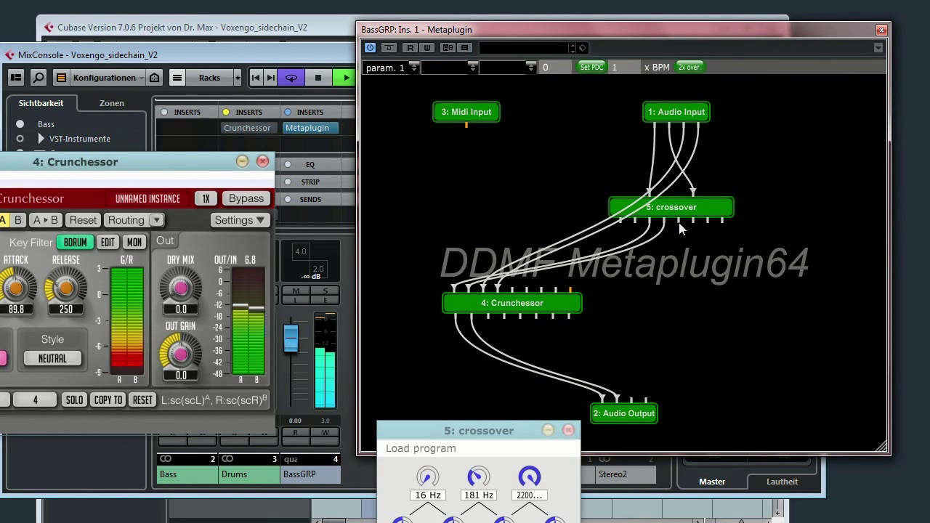
left_click_drag(678, 222, 607, 379)
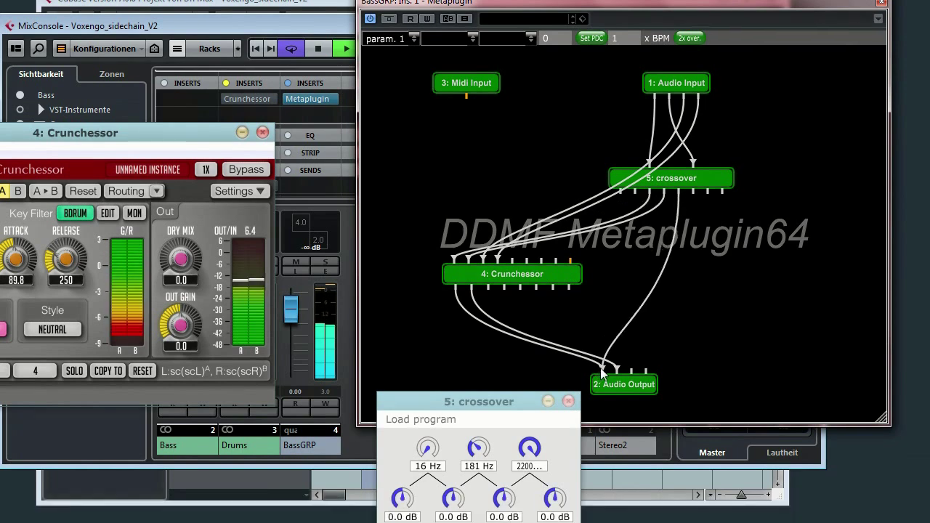
left_click_drag(693, 219, 617, 372)
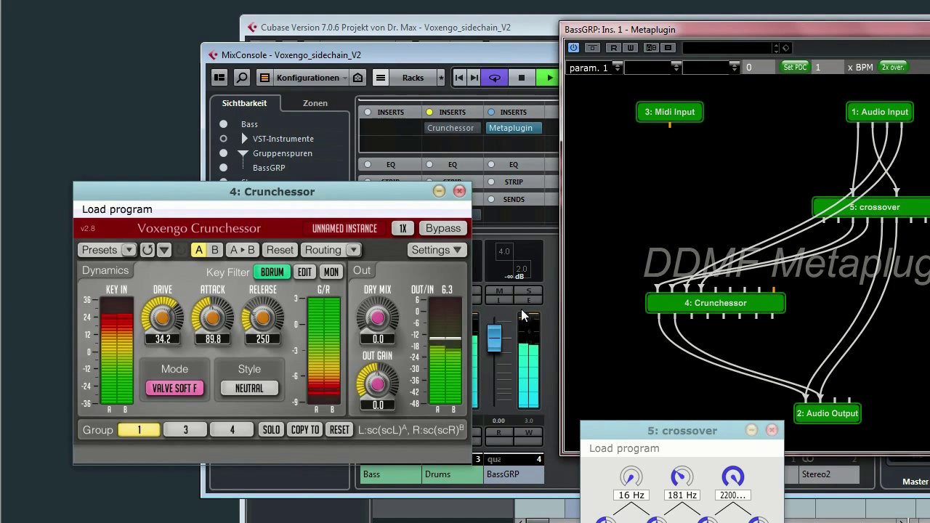
left_click(502, 299)
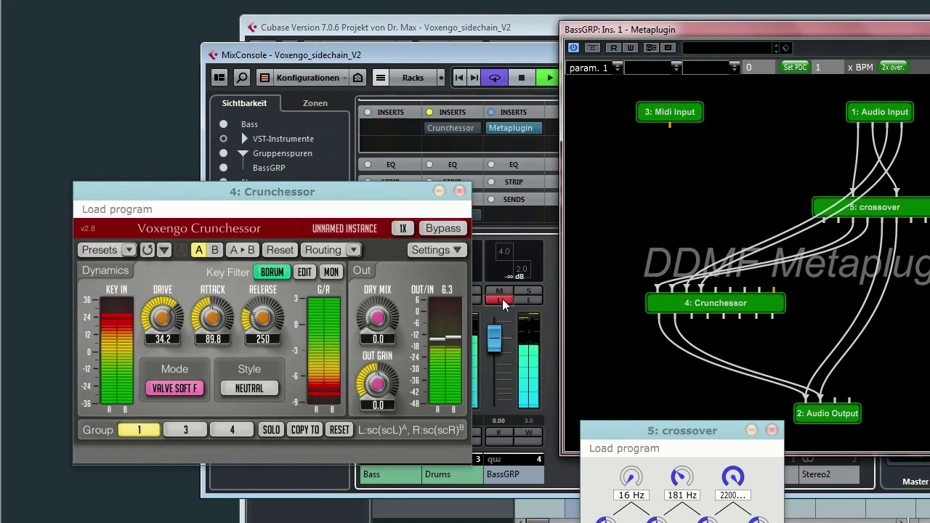
left_click(502, 299)
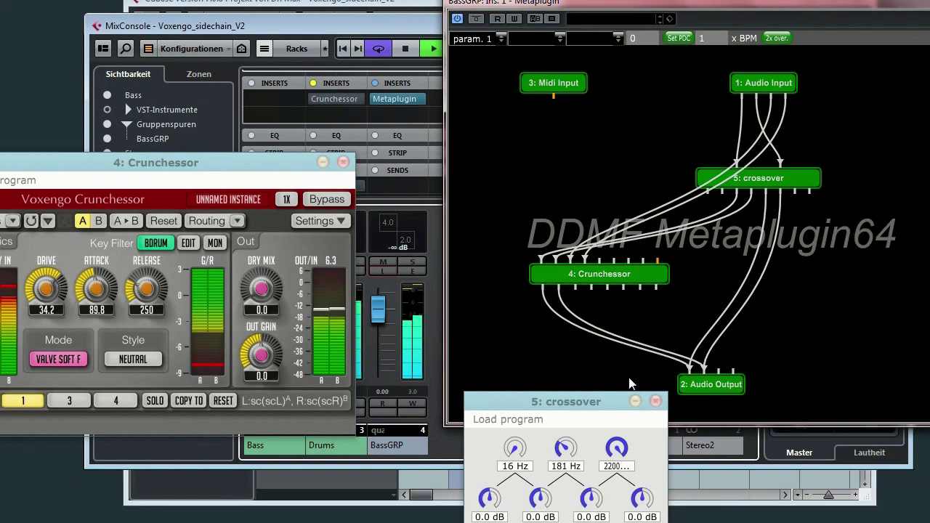
- Rearrange the crossover and Crunchessor windows so both are fully visible
left_click_drag(618, 401, 572, 151)
left_click_drag(284, 200, 330, 148)
left_click_drag(463, 152, 717, 336)
left_click_drag(192, 150, 337, 211)
left_click_drag(395, 211, 350, 216)
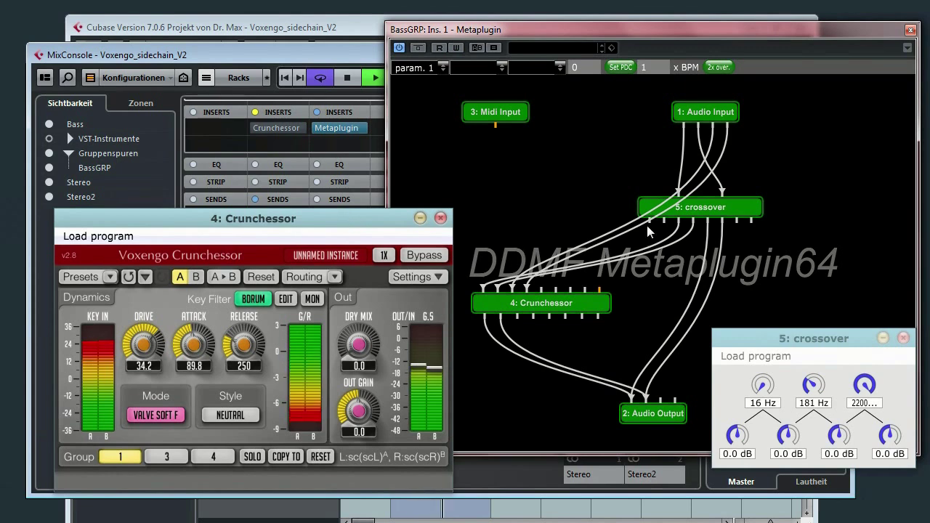